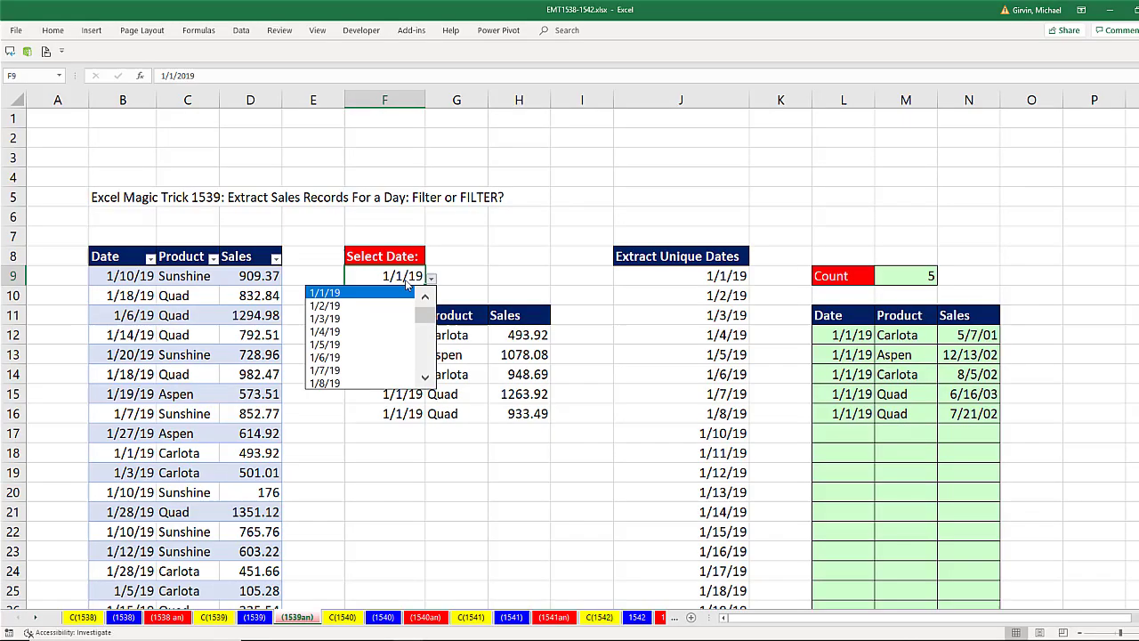
Change the F9 date from 1/2/19 to 1/5/19 so nine sales records are listed.
click(363, 302)
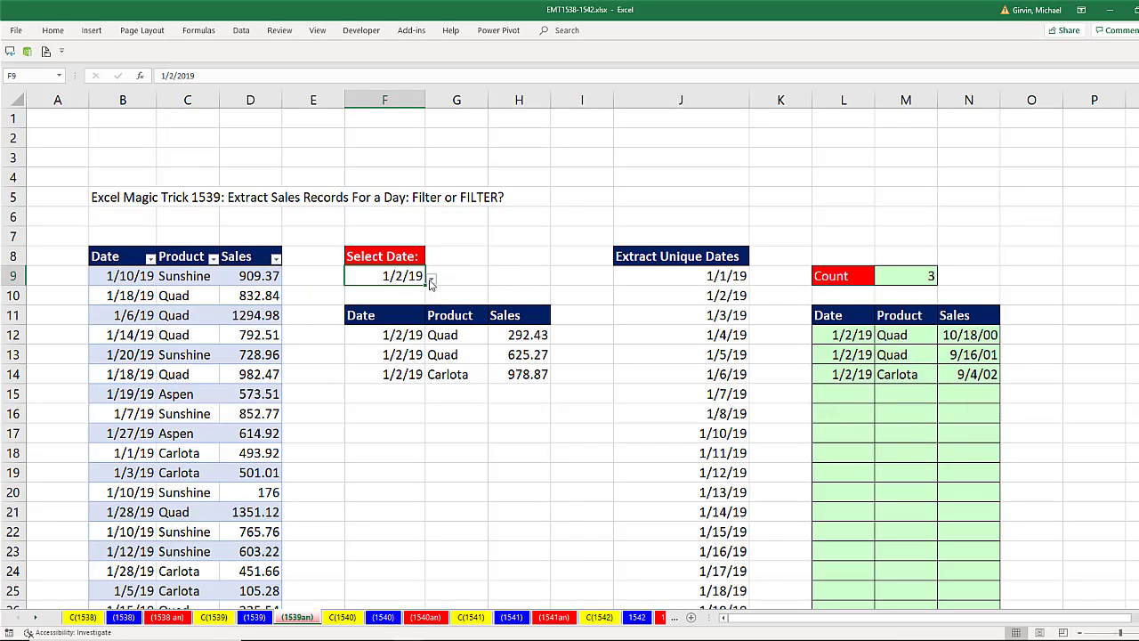
click(432, 281)
click(365, 339)
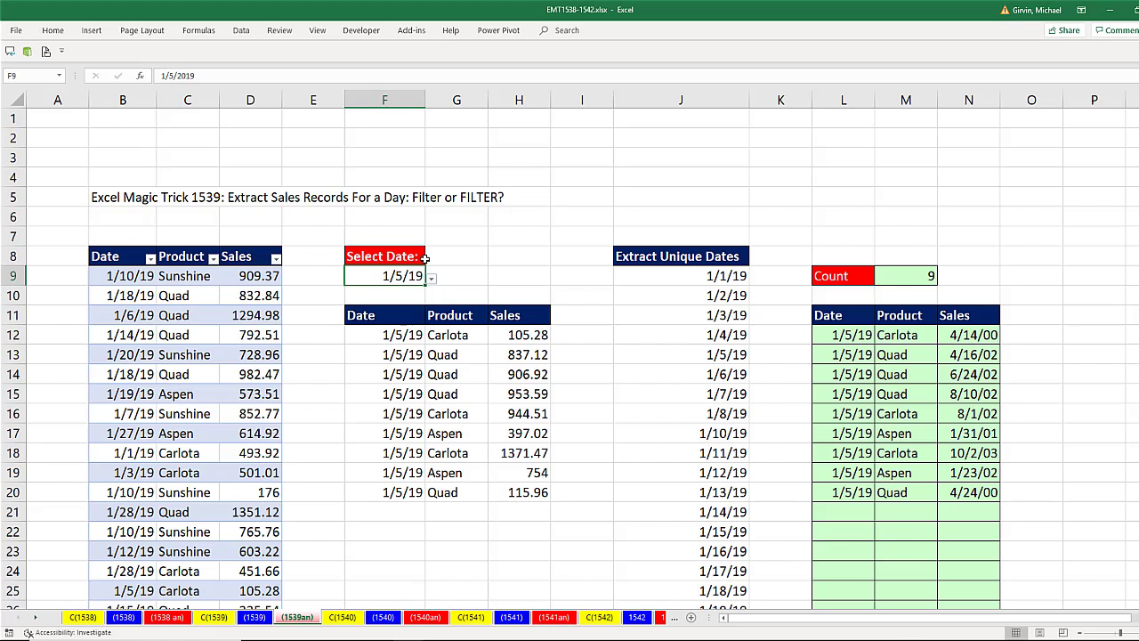
Inspect the older extraction formula in L12 and the FILTER formula in F12 without changes.
double_click(824, 333)
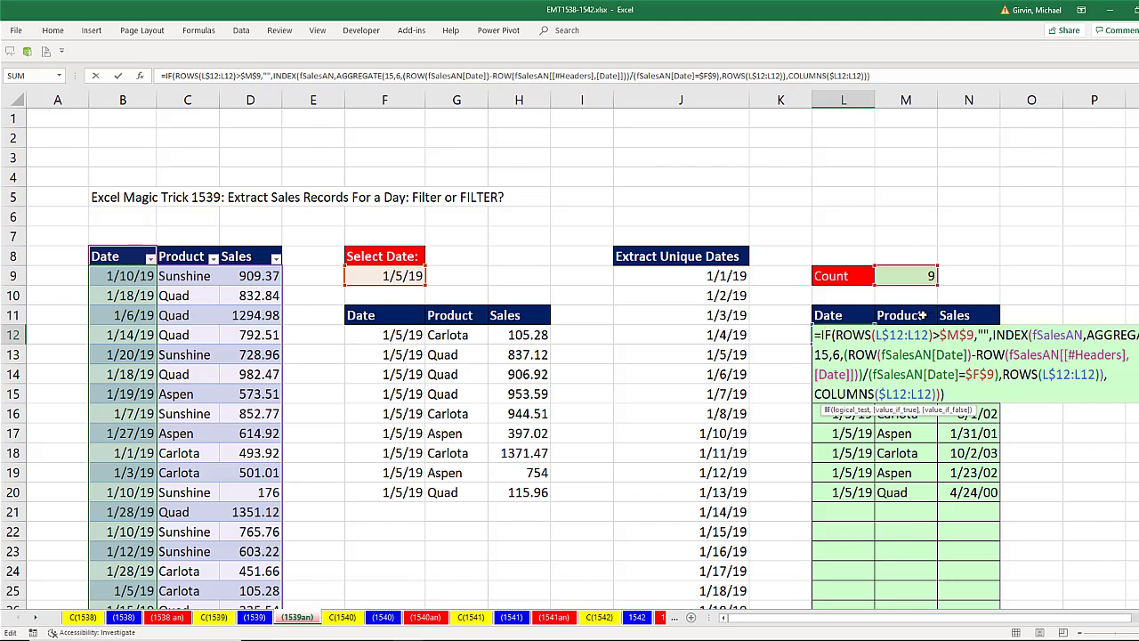
key(Escape)
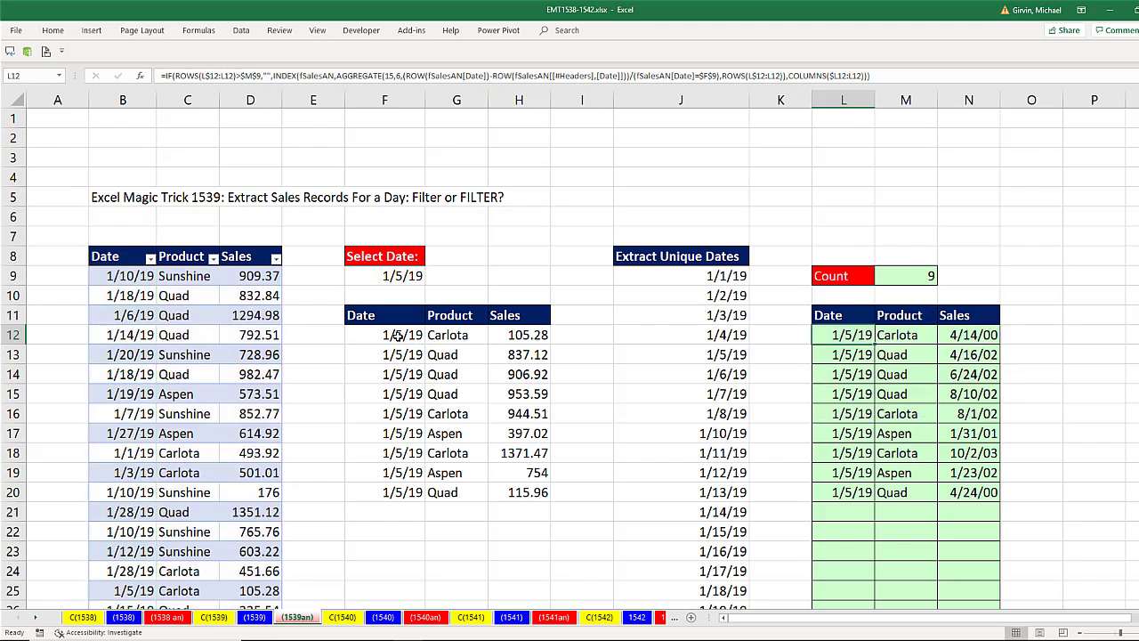
click(380, 335)
key(F2)
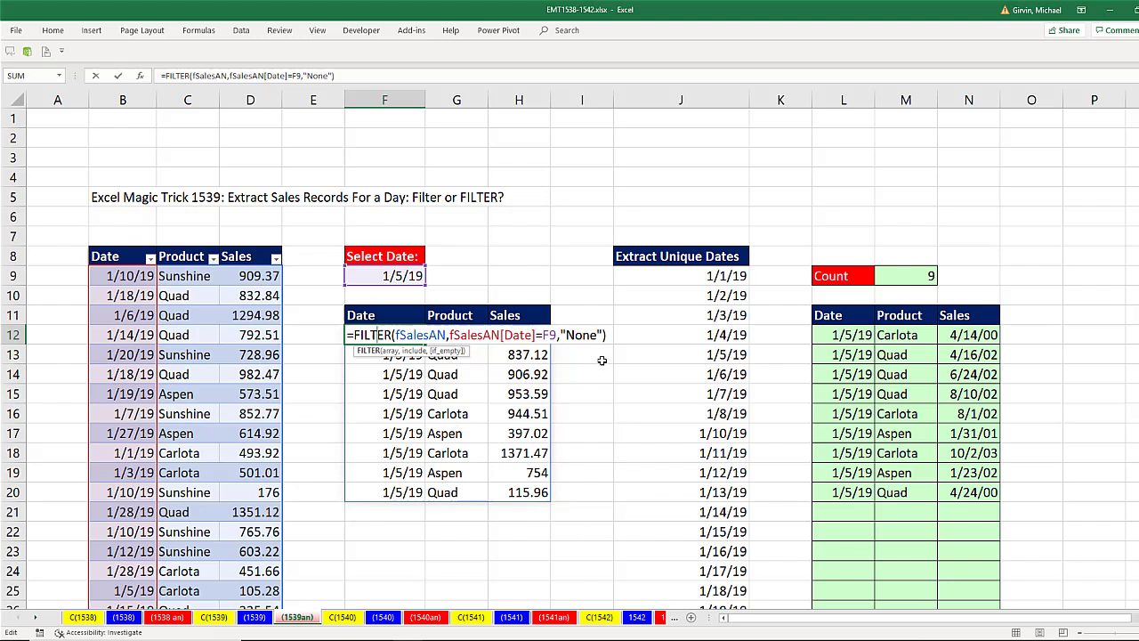
key(Return)
click(415, 278)
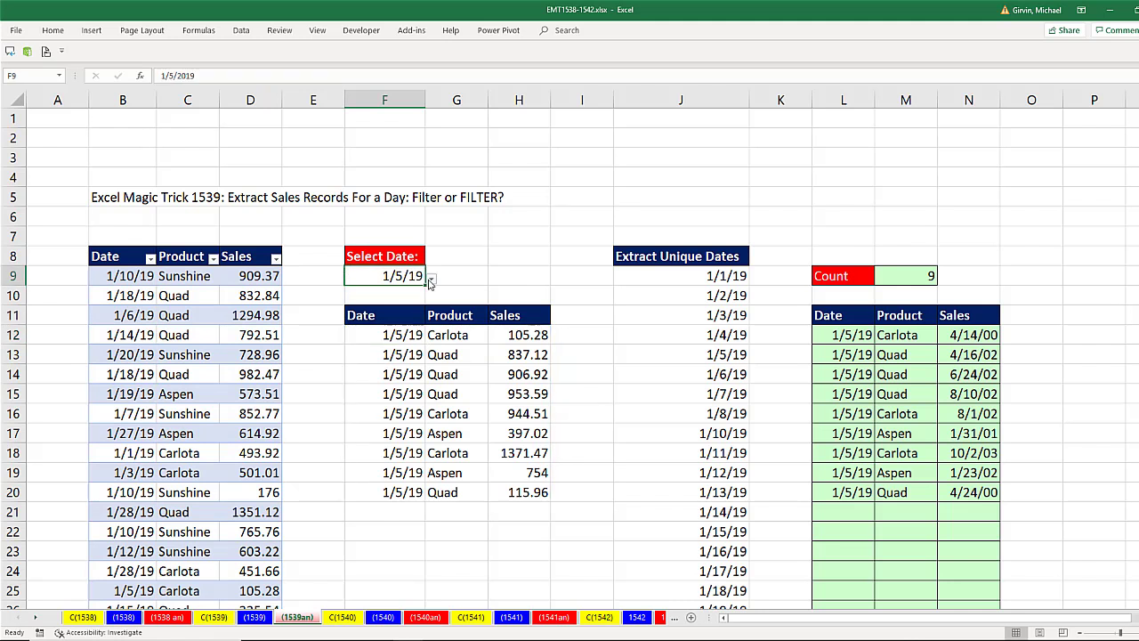
click(431, 279)
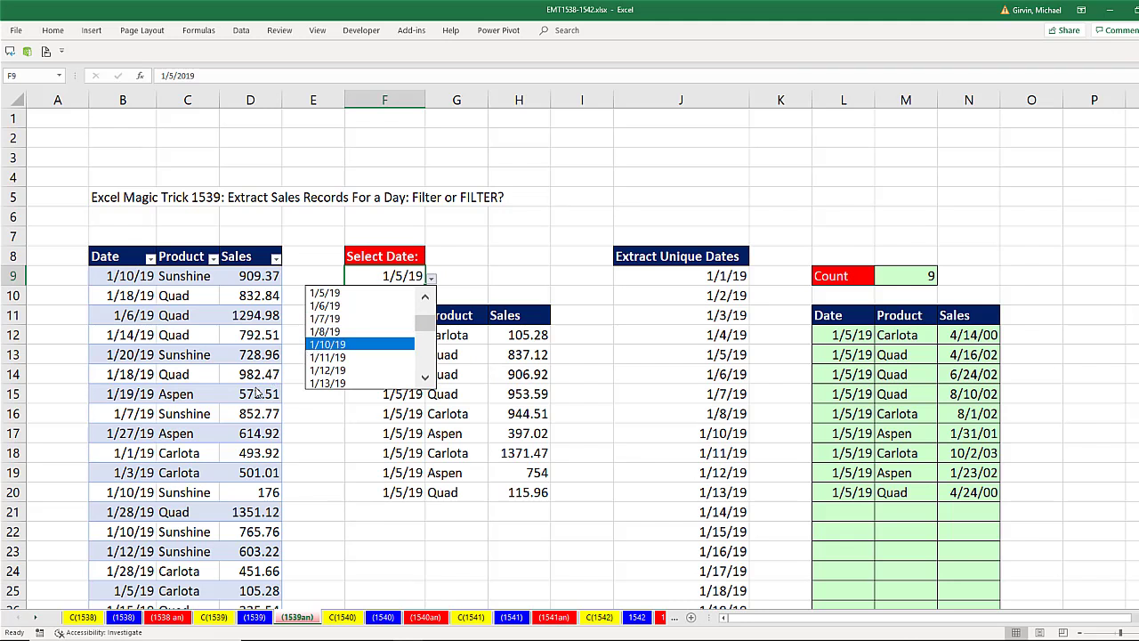
On sheet (1539), enter =SORT(UNIQUE(fSales[Date])) in J9 to spill sorted unique dates.
key(ctrl+Page_Up)
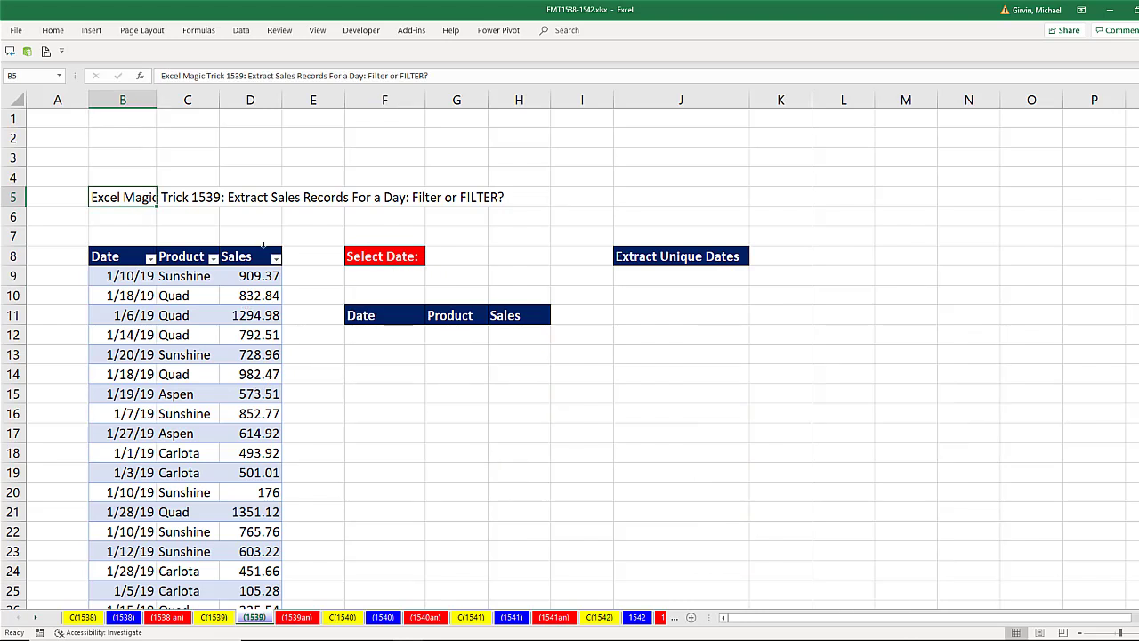
click(671, 275)
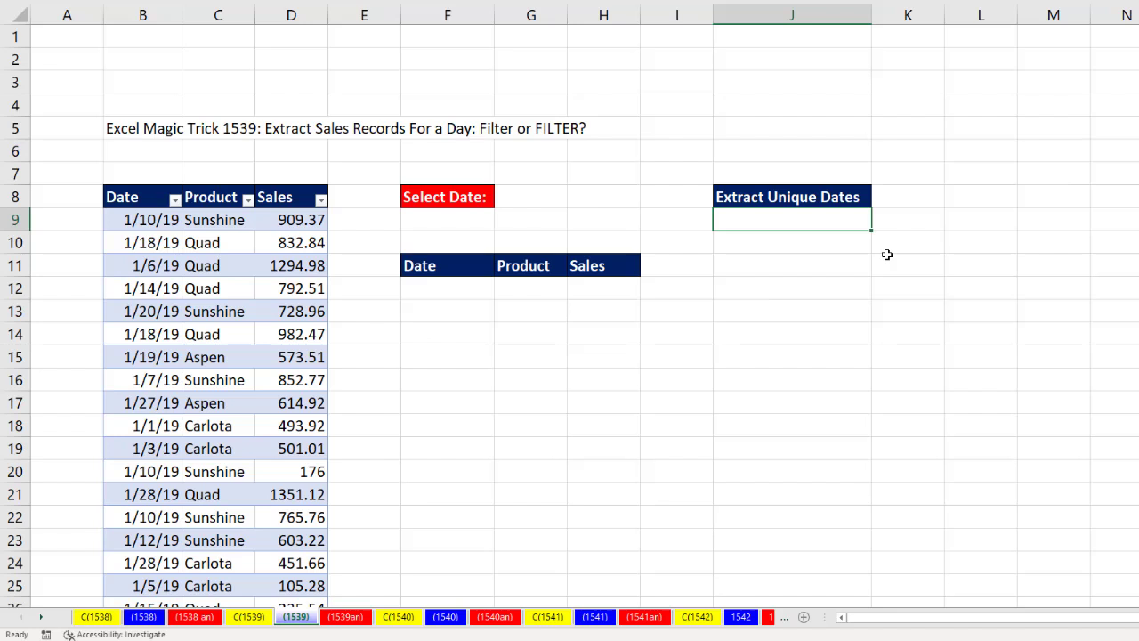
text(=sort)
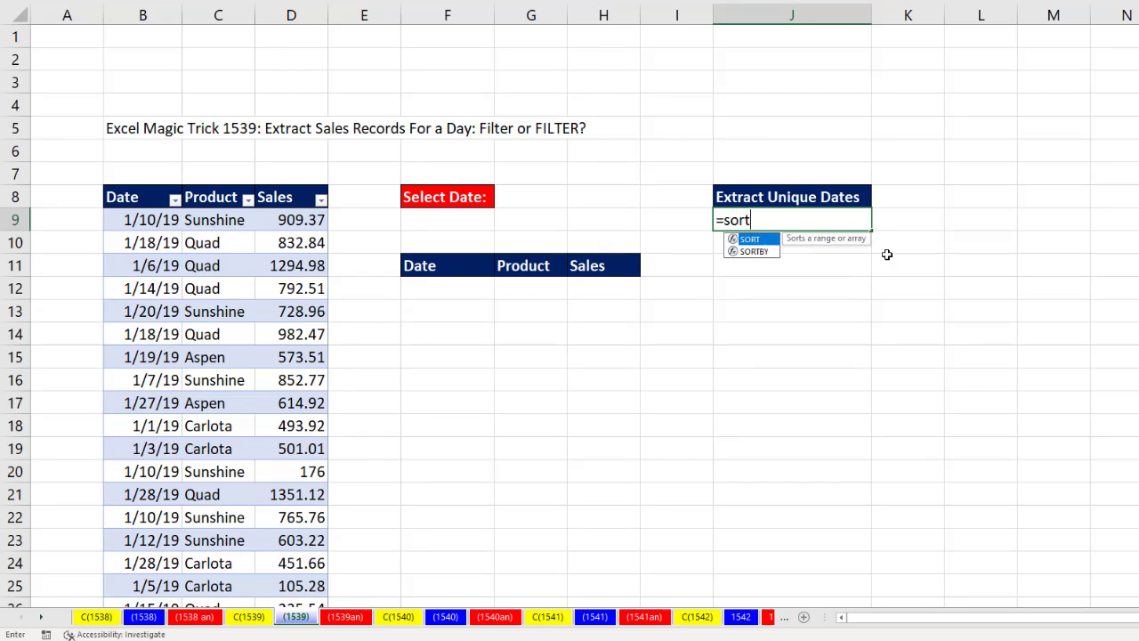
key(Tab)
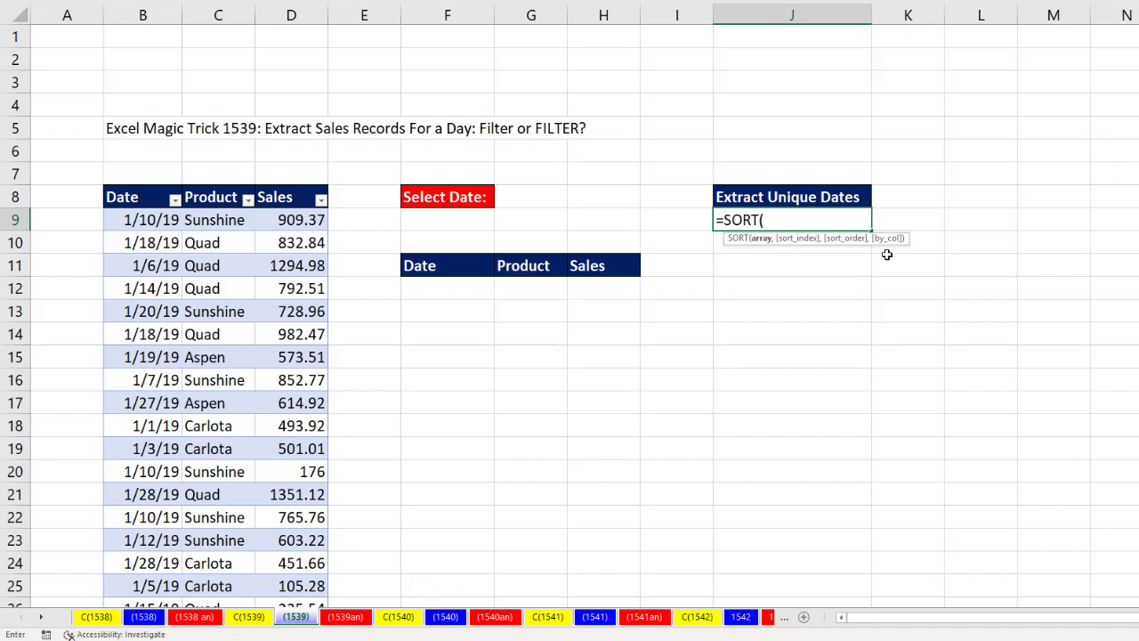
text(uni)
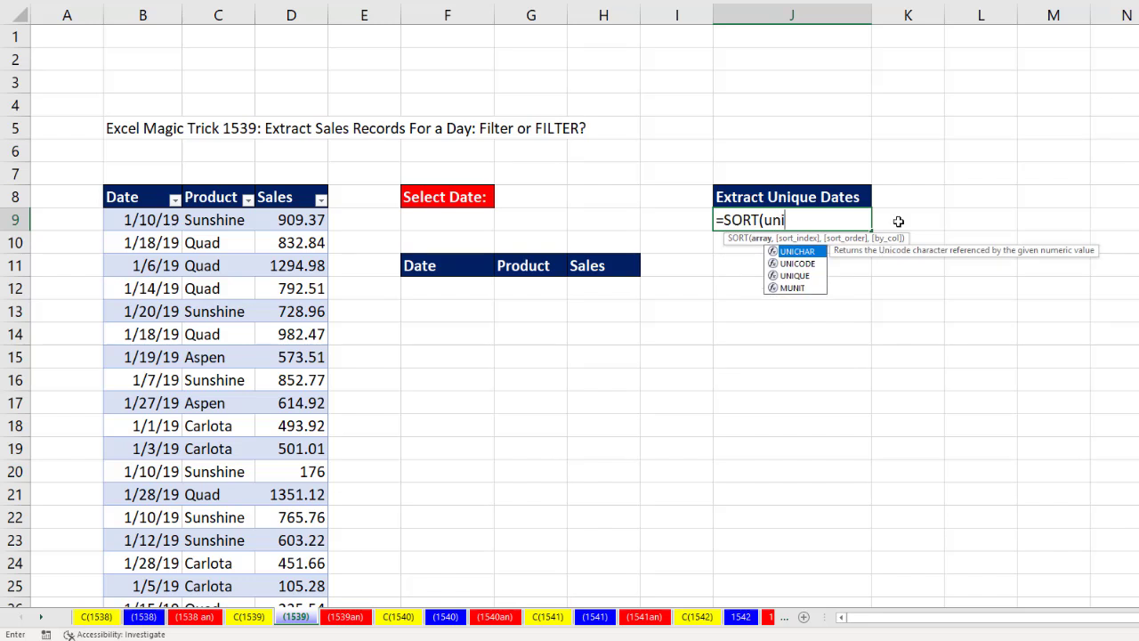
key(Down)
key(Down)
key(Tab)
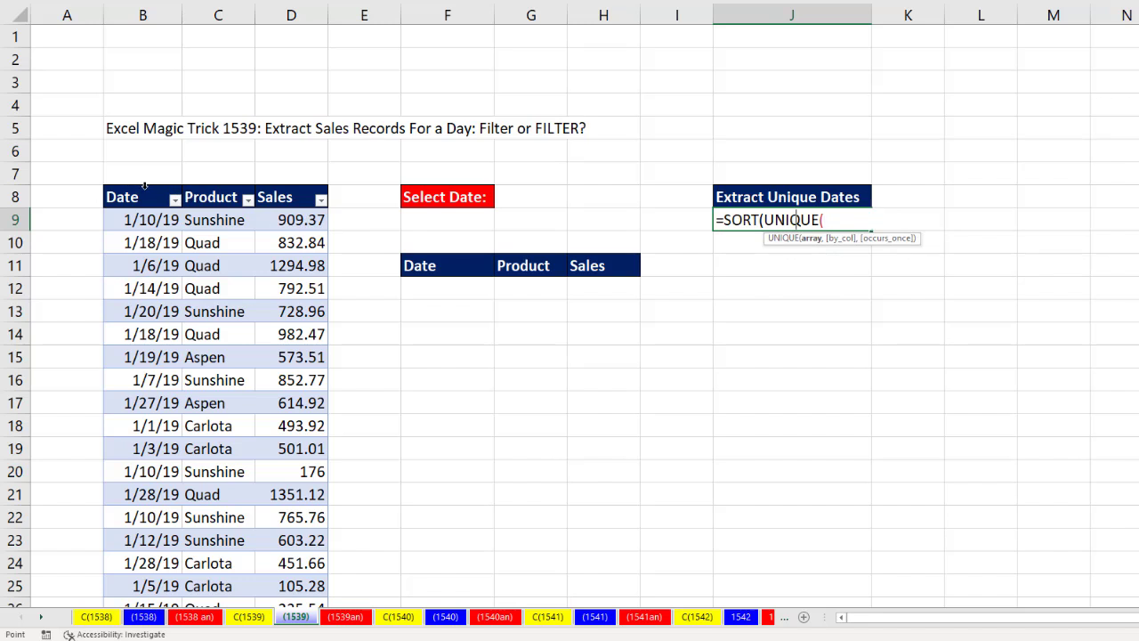
click(145, 184)
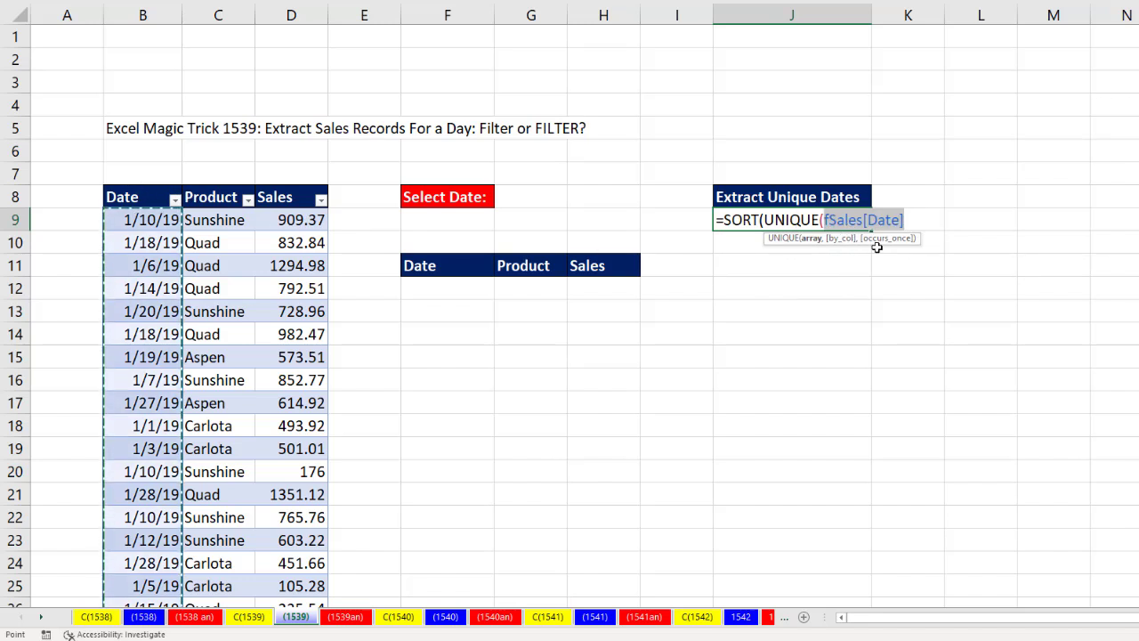
click(921, 223)
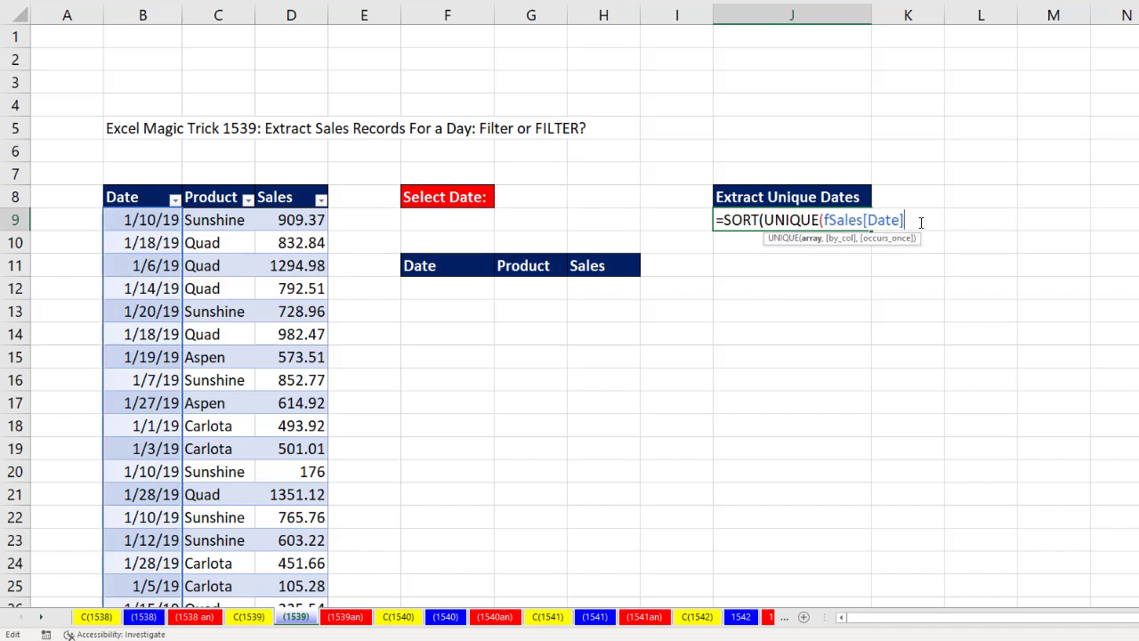
text())
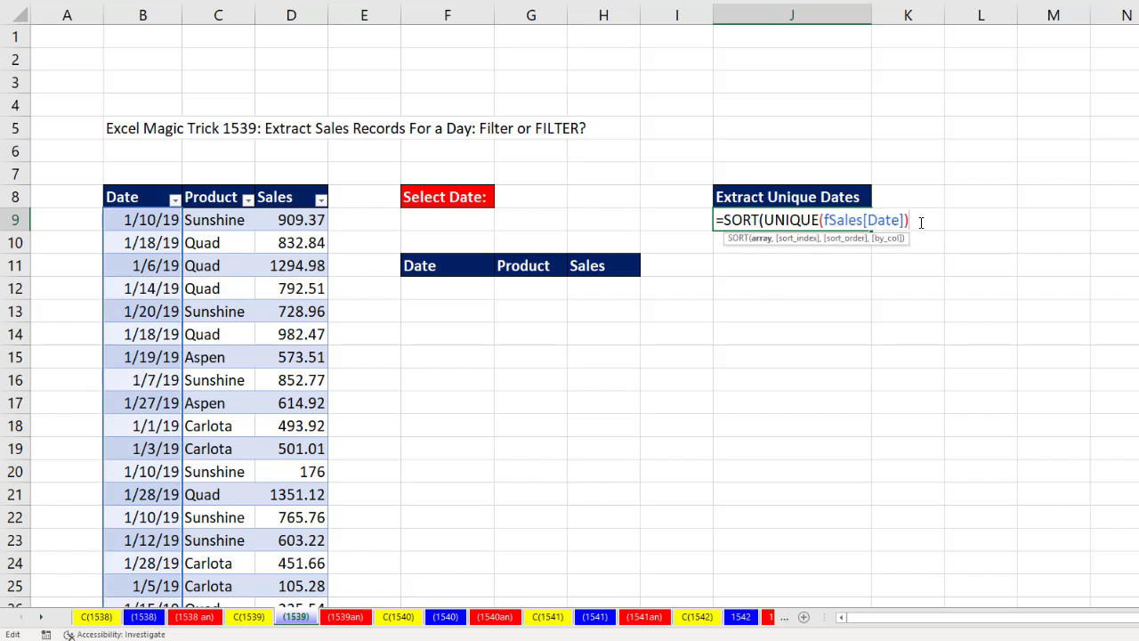
text())
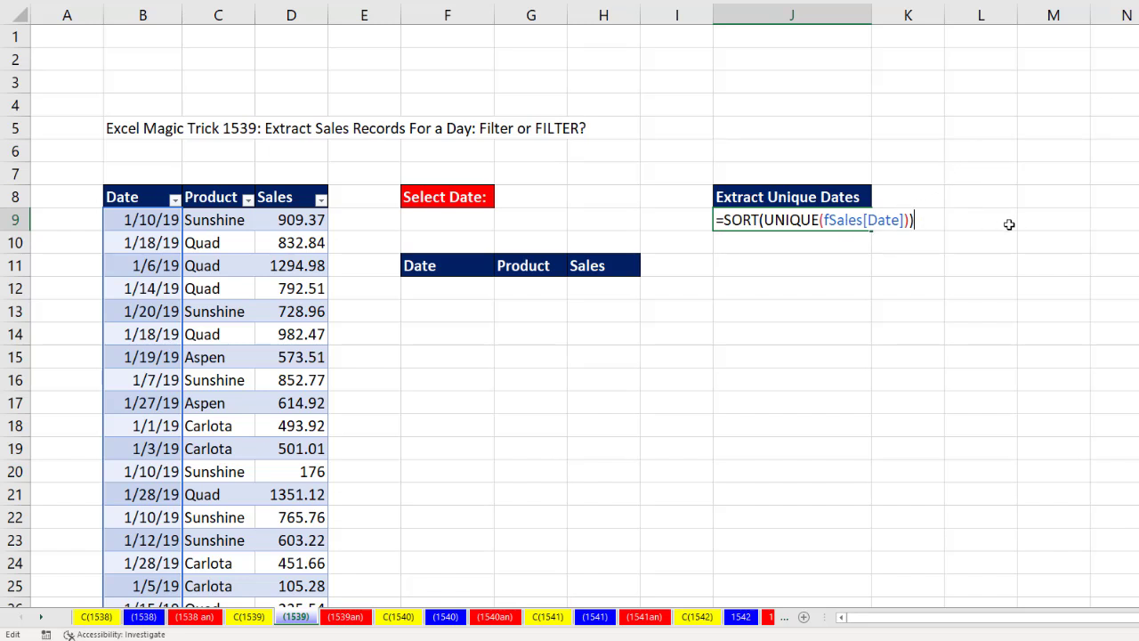
key(Return)
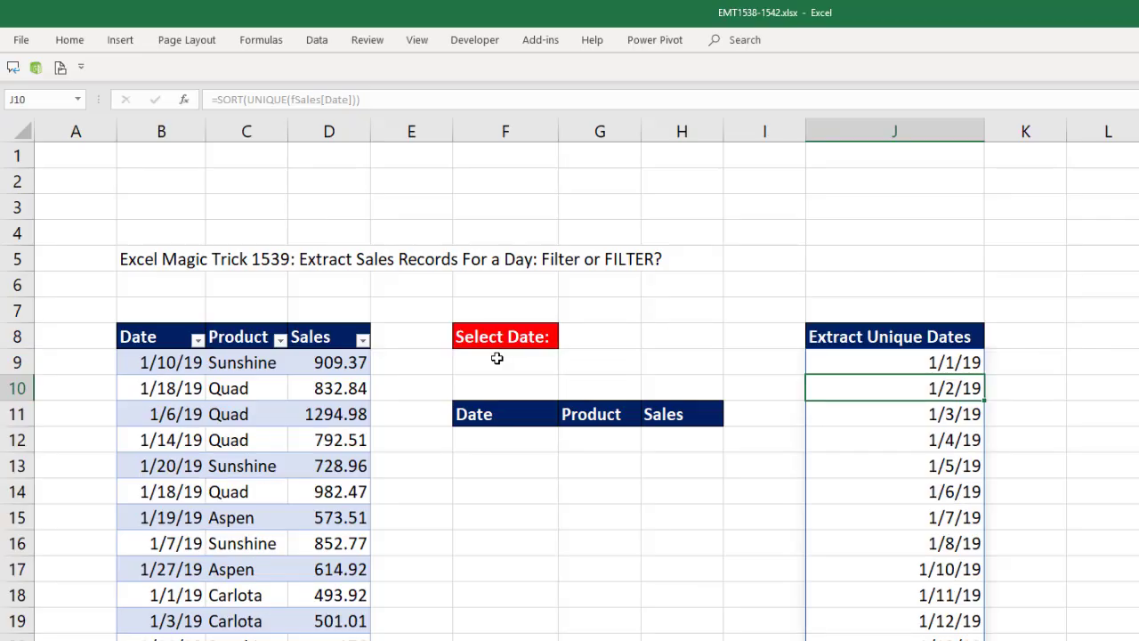
Start Data Validation on F9 with Allow set to List.
click(441, 217)
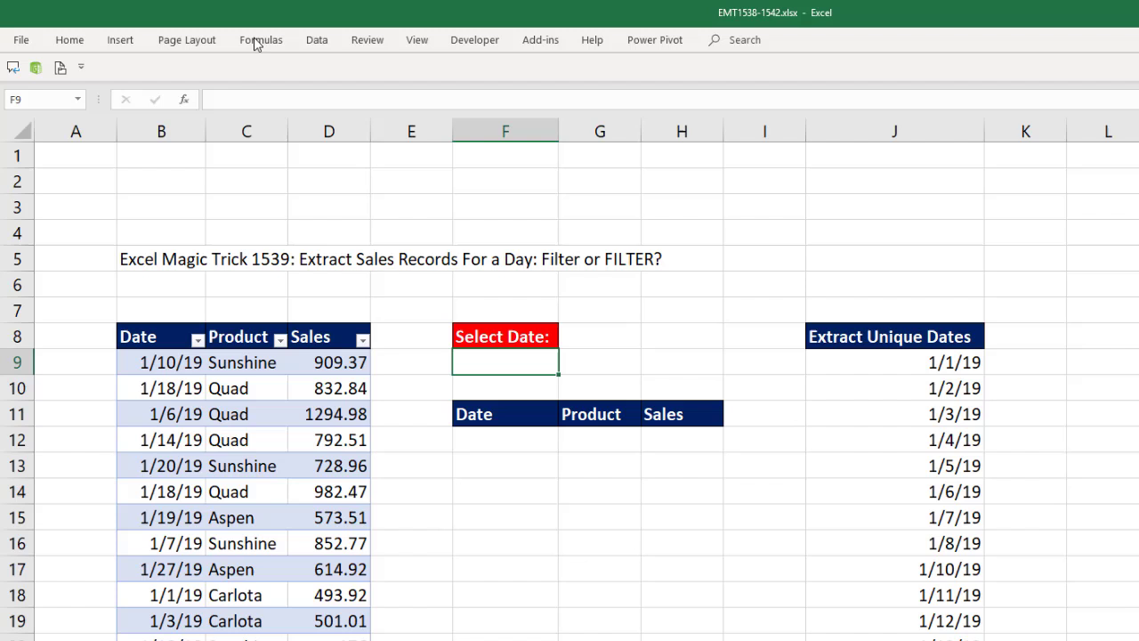
click(317, 40)
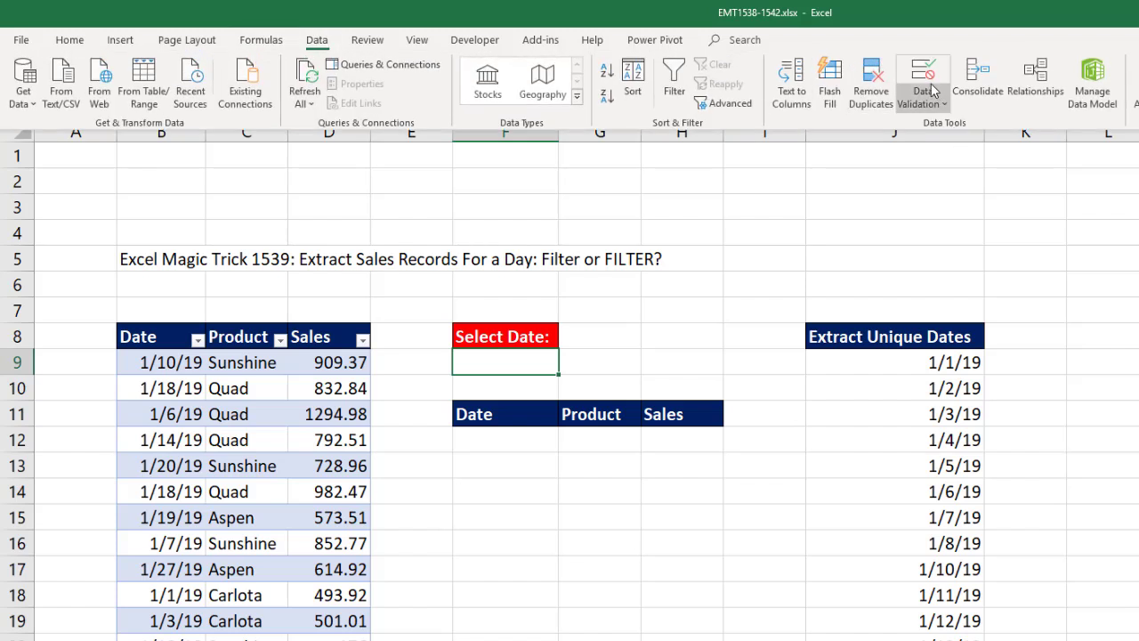
click(763, 563)
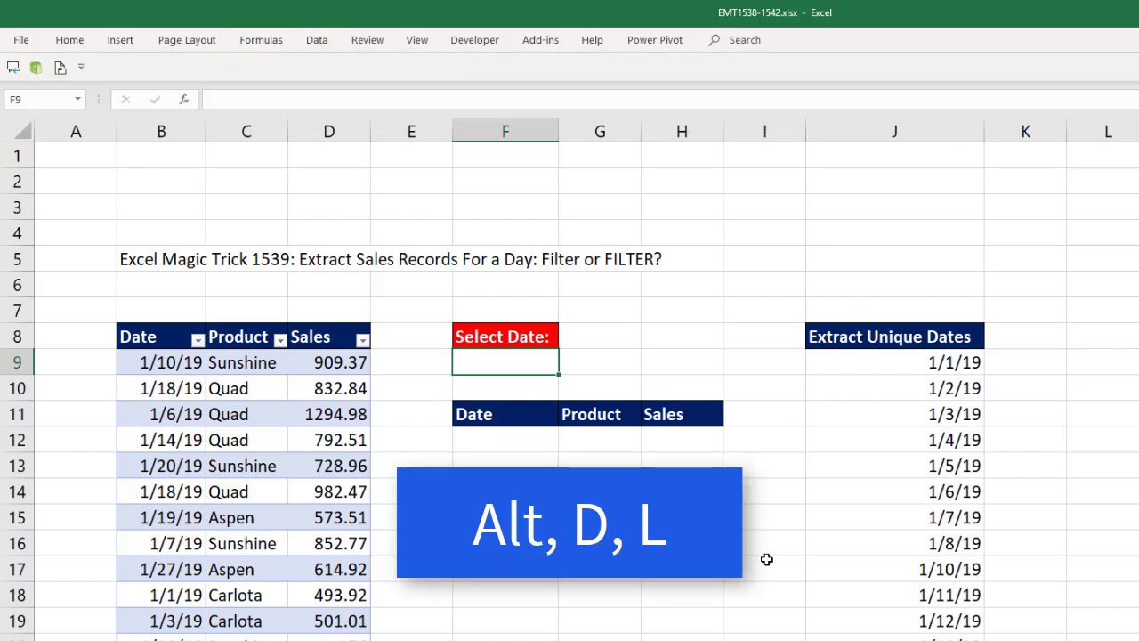
key(alt)
key(d)
key(l)
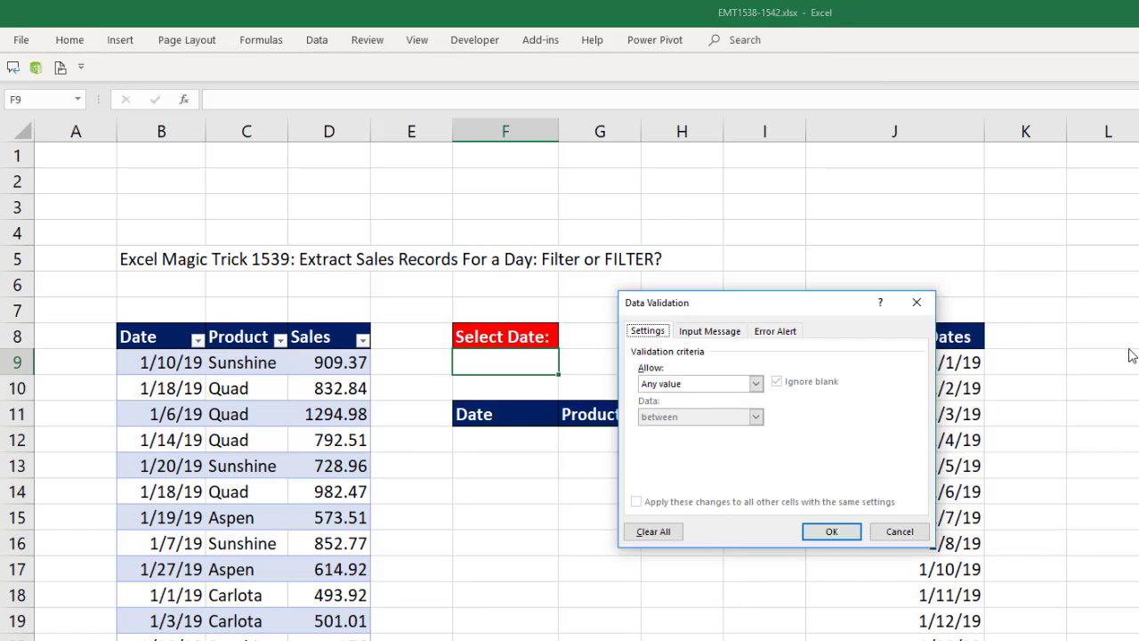
key(Tab)
key(l)
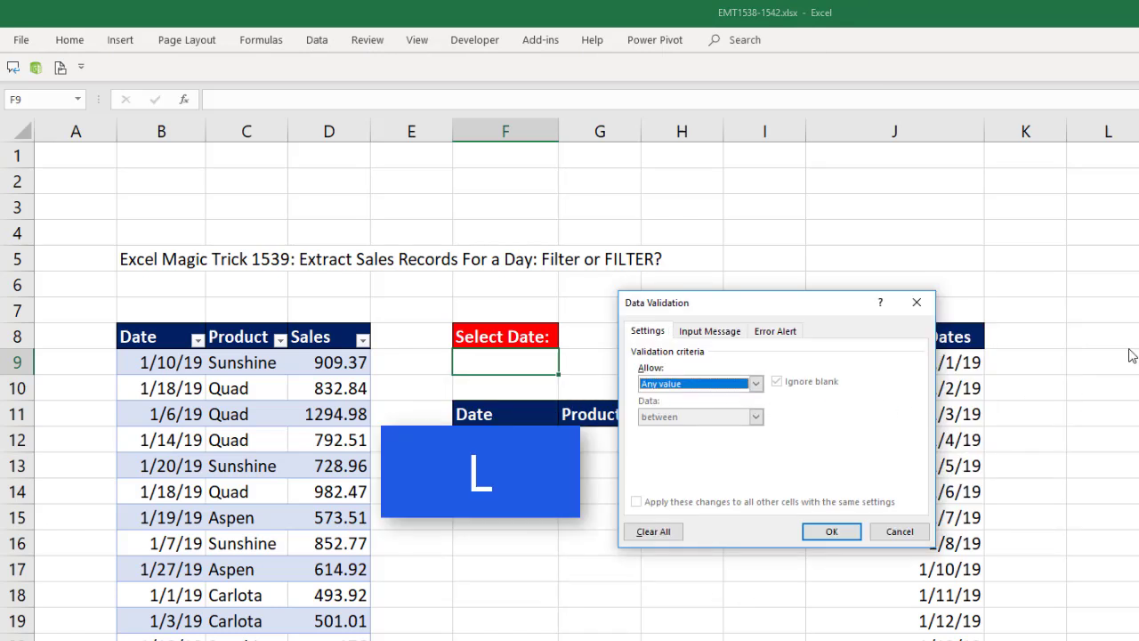
key(Tab)
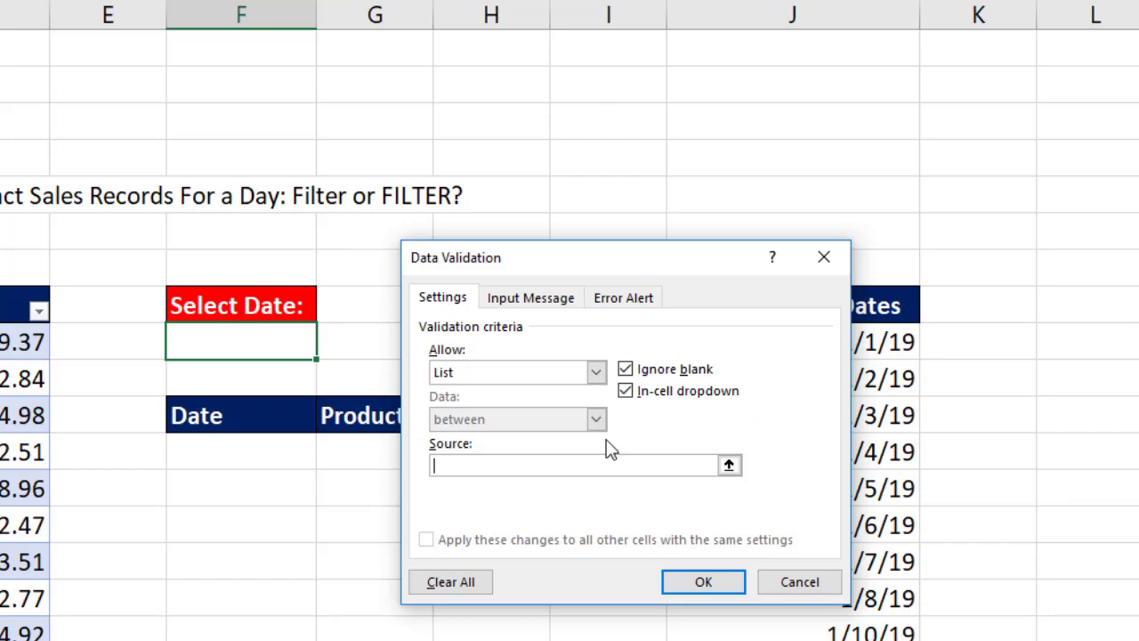
Set the list source to the spilled range =$J$9#, apply it, and check F9's dropdown.
drag(644, 275, 489, 268)
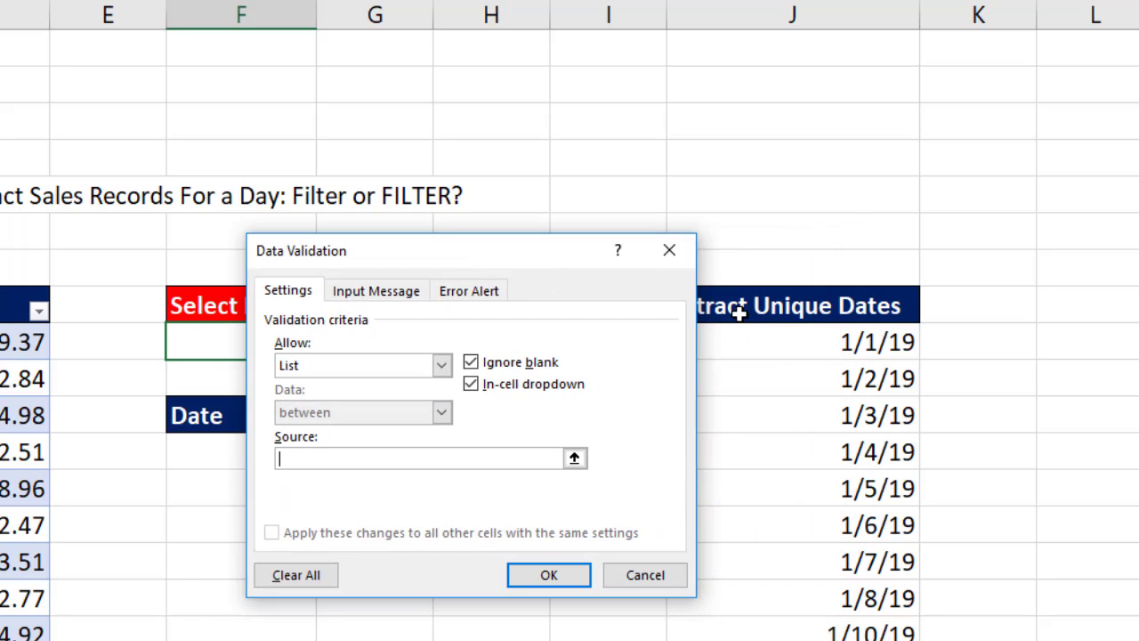
click(796, 354)
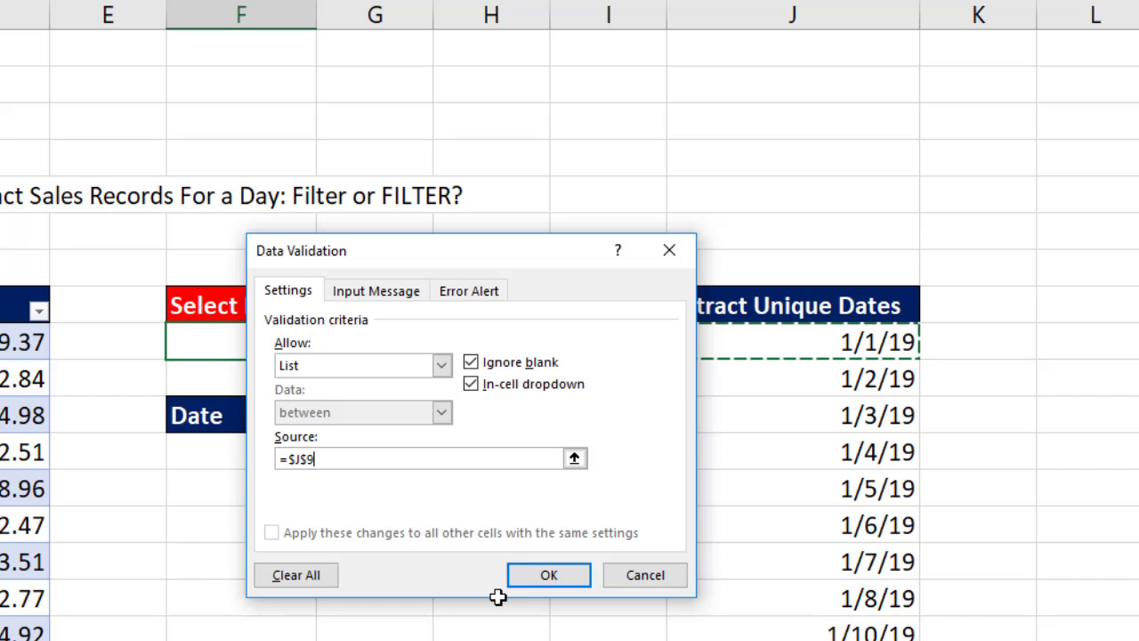
text(#)
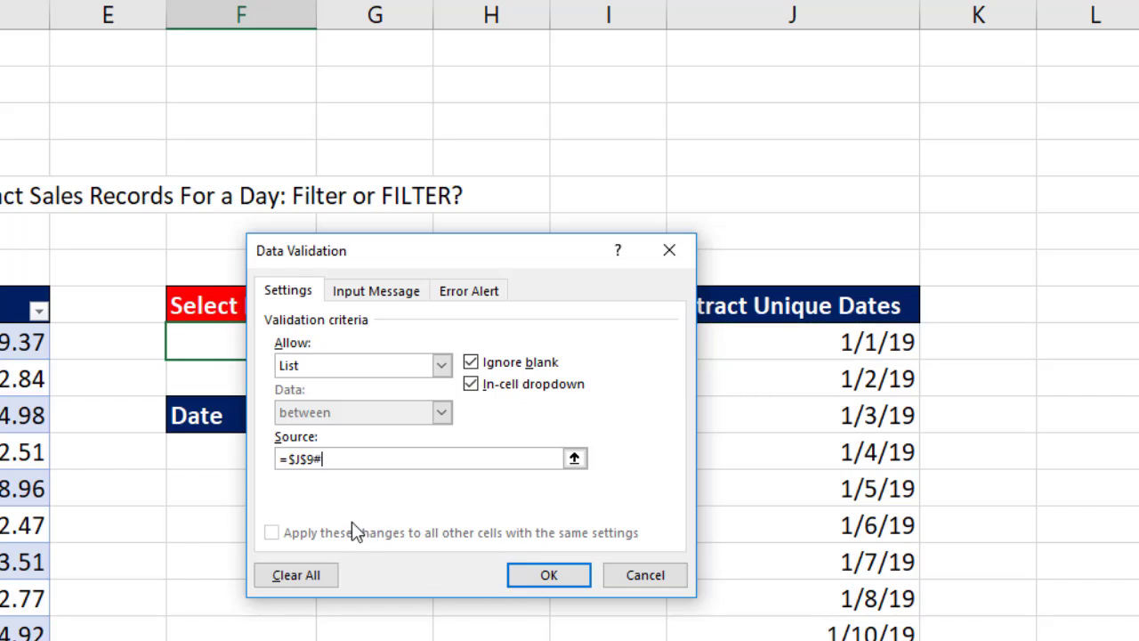
click(549, 575)
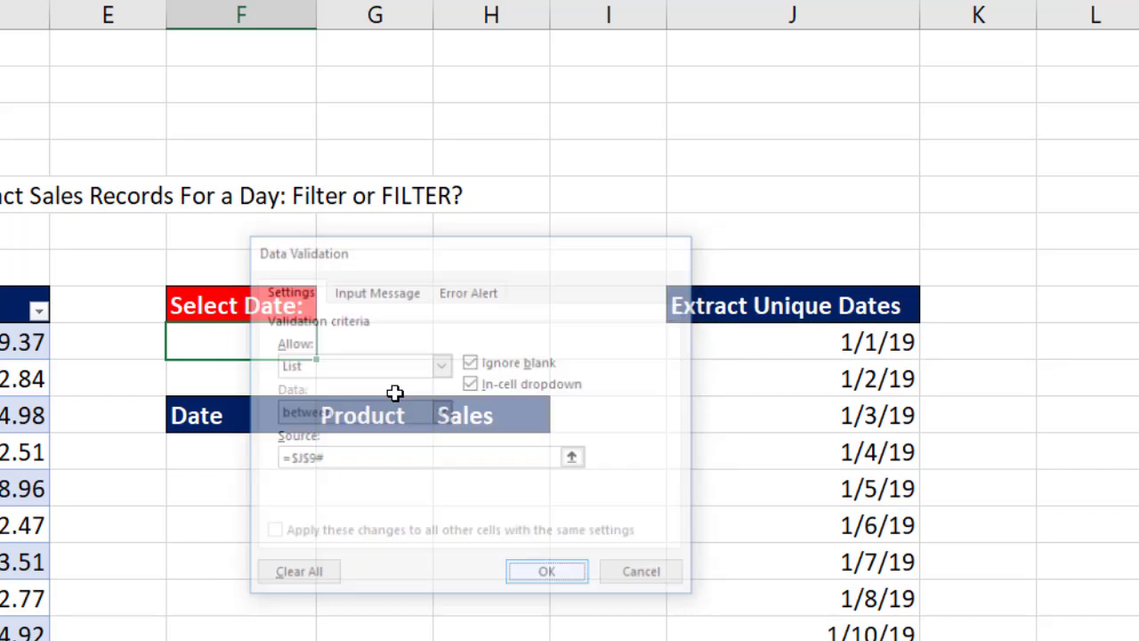
click(327, 349)
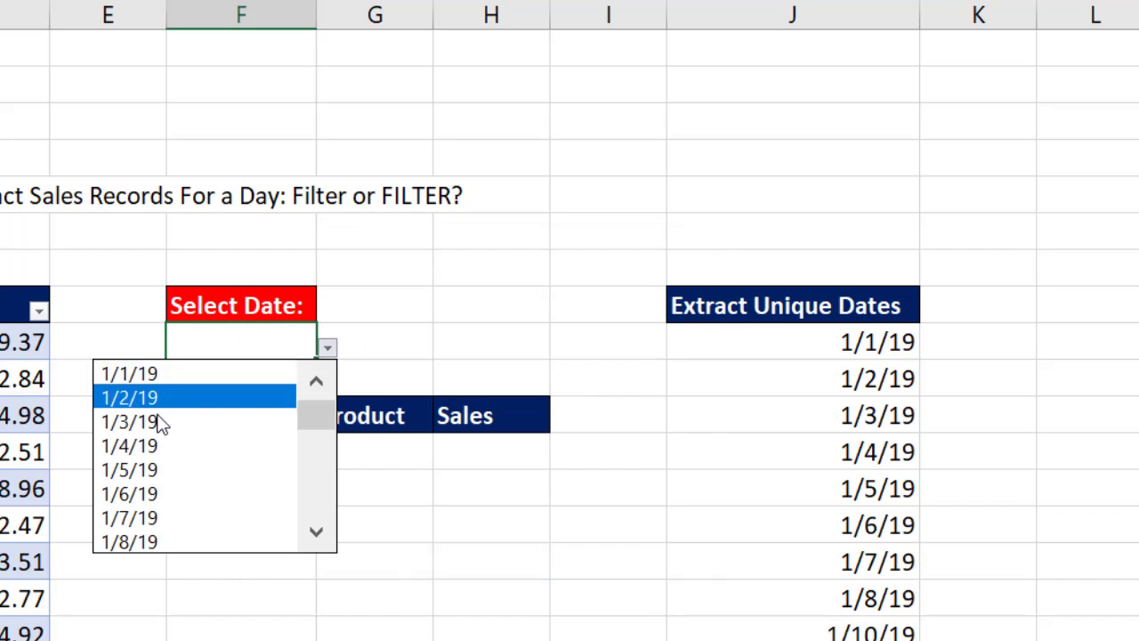
click(318, 532)
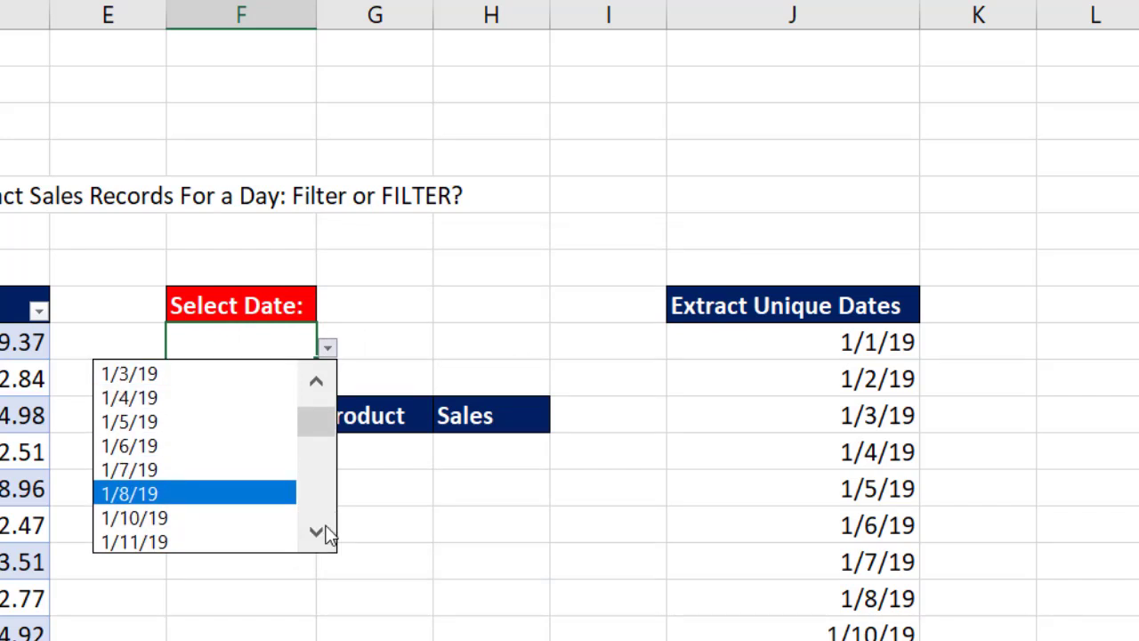
click(316, 532)
Close the dropdown and review the SORT(UNIQUE) formula and spilled dates in column J.
key(Escape)
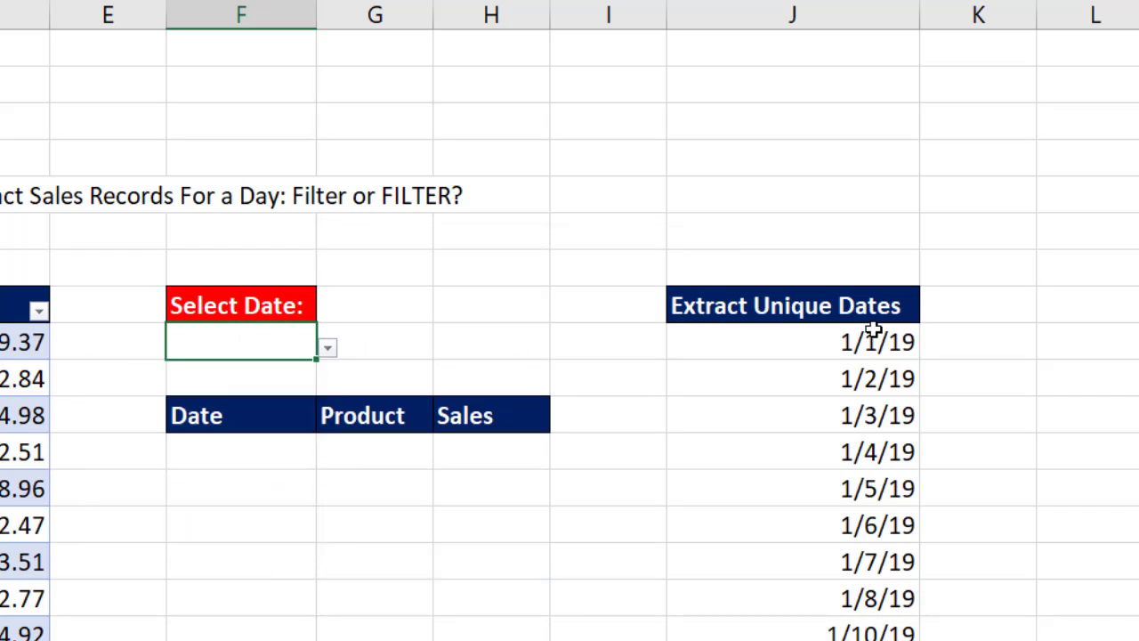
click(859, 338)
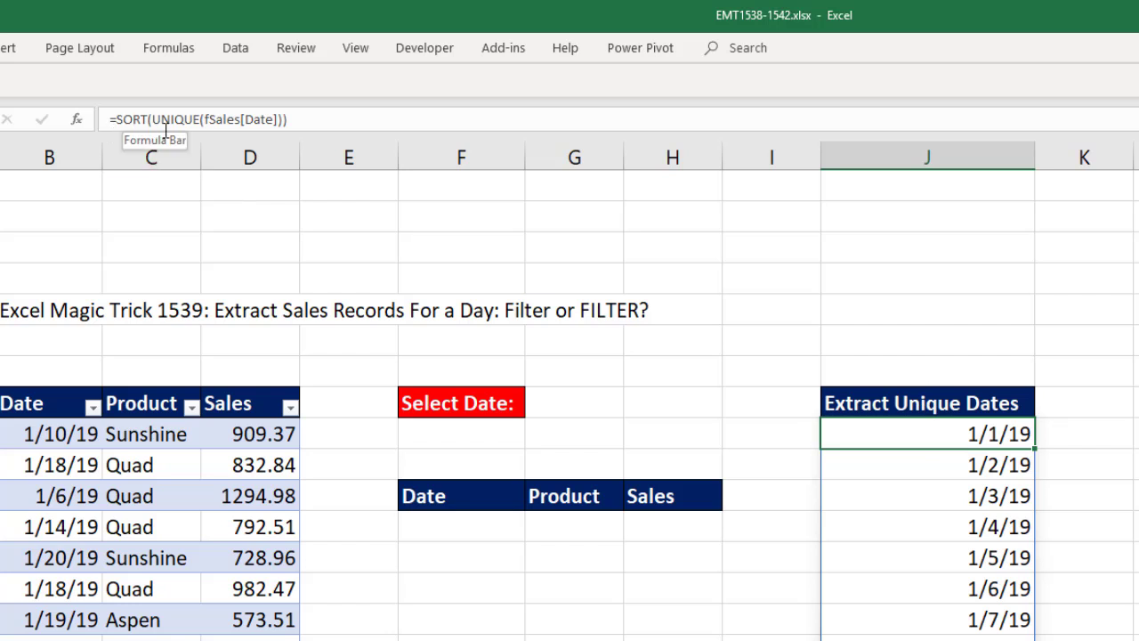
click(890, 461)
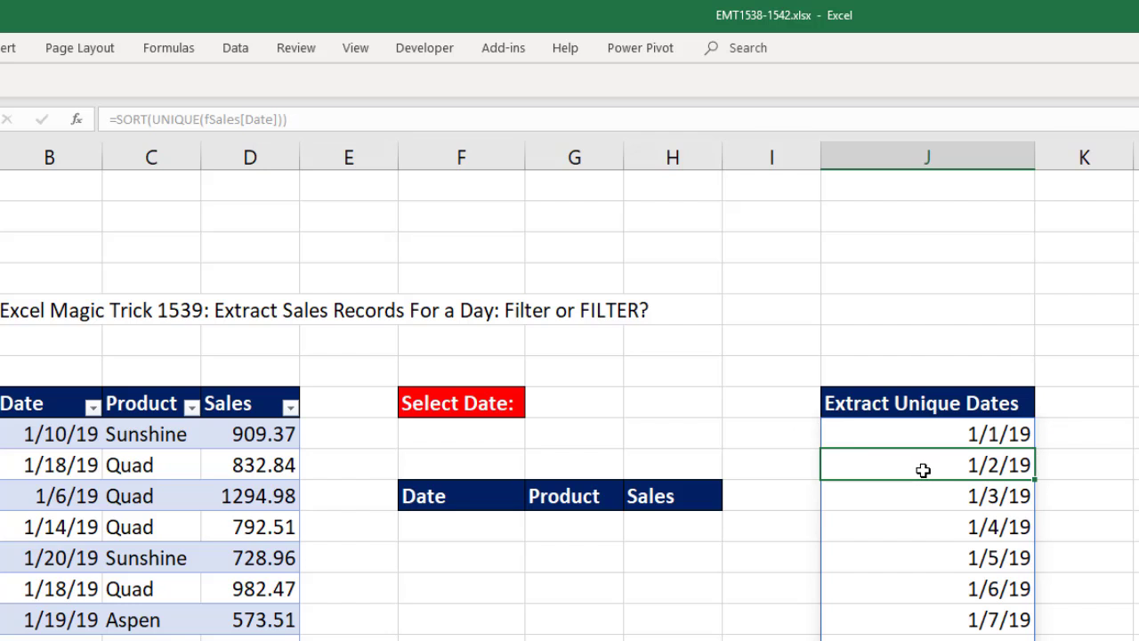
Choose 1/5/19 from the Select Date dropdown in F9.
click(511, 434)
click(535, 438)
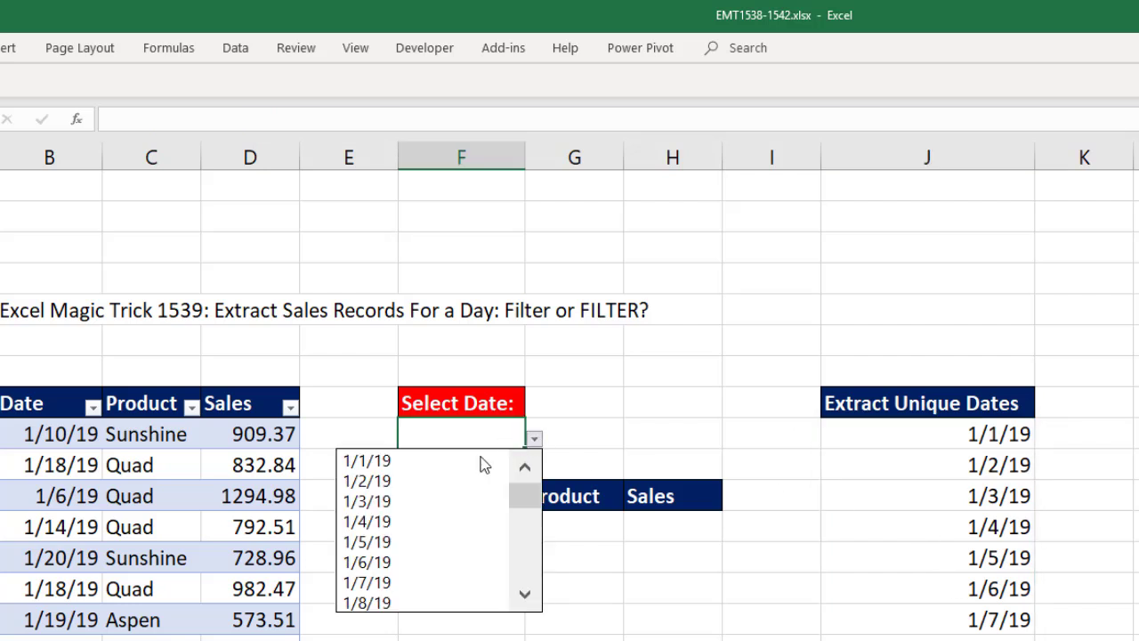
click(435, 540)
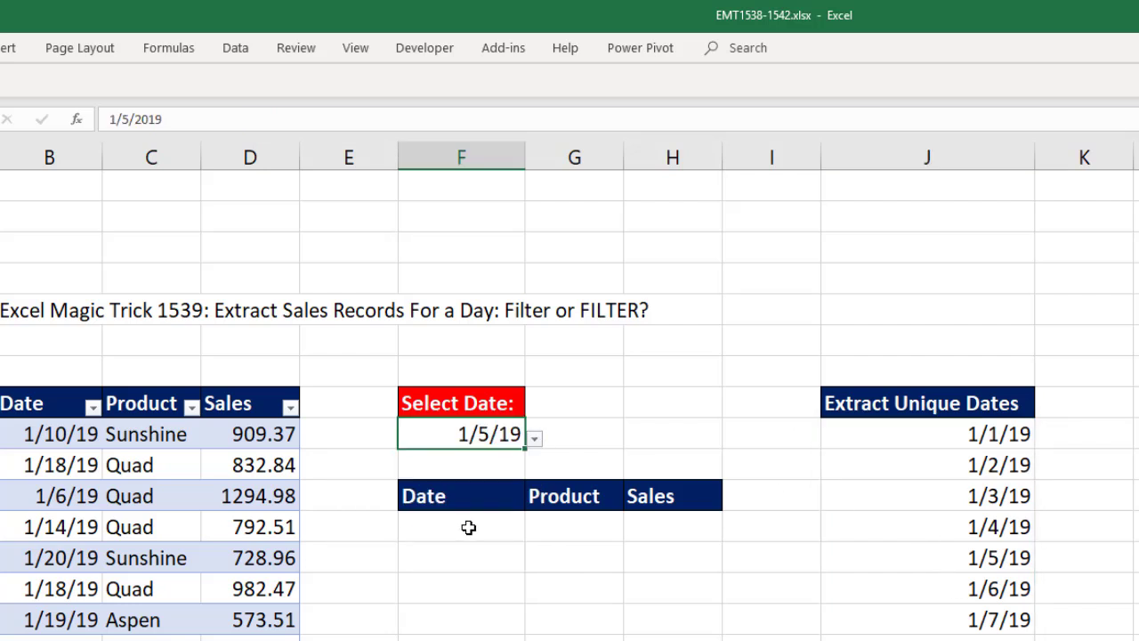
Enter =FILTER(fSales,fSales[Date]=F9,"None") in F12 to spill the day's nine records.
click(468, 526)
text(=fil)
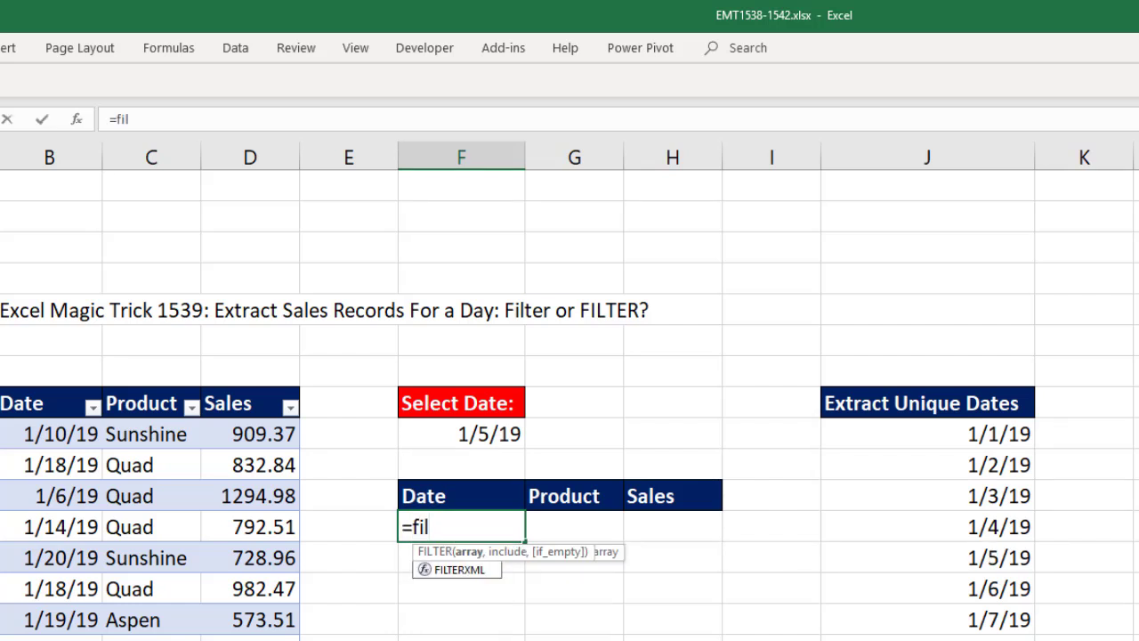
key(Tab)
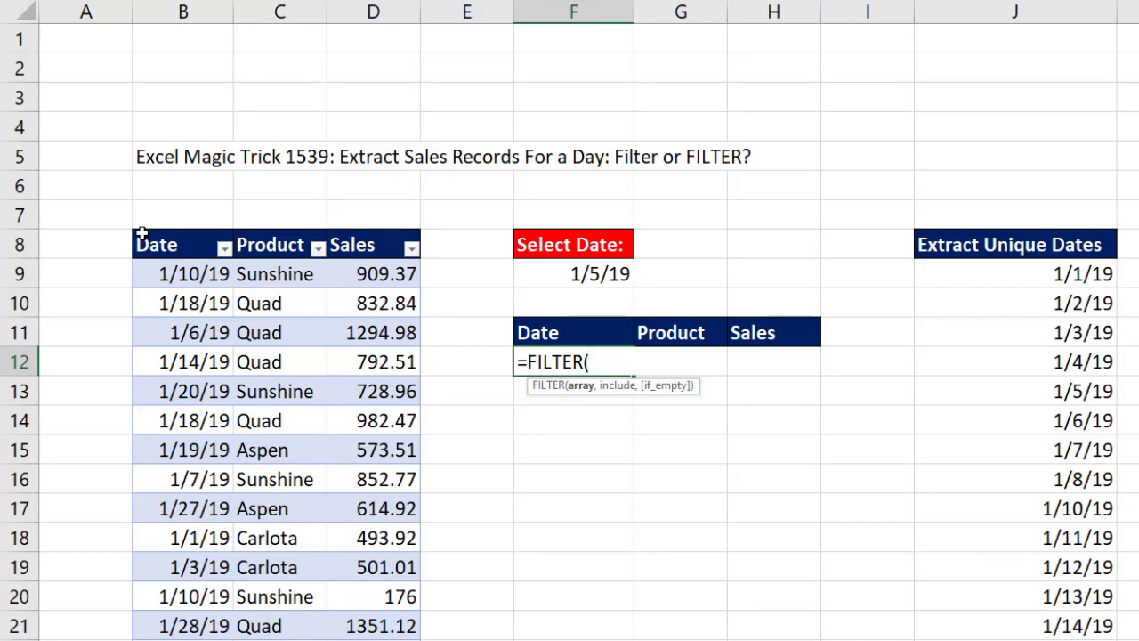
click(134, 226)
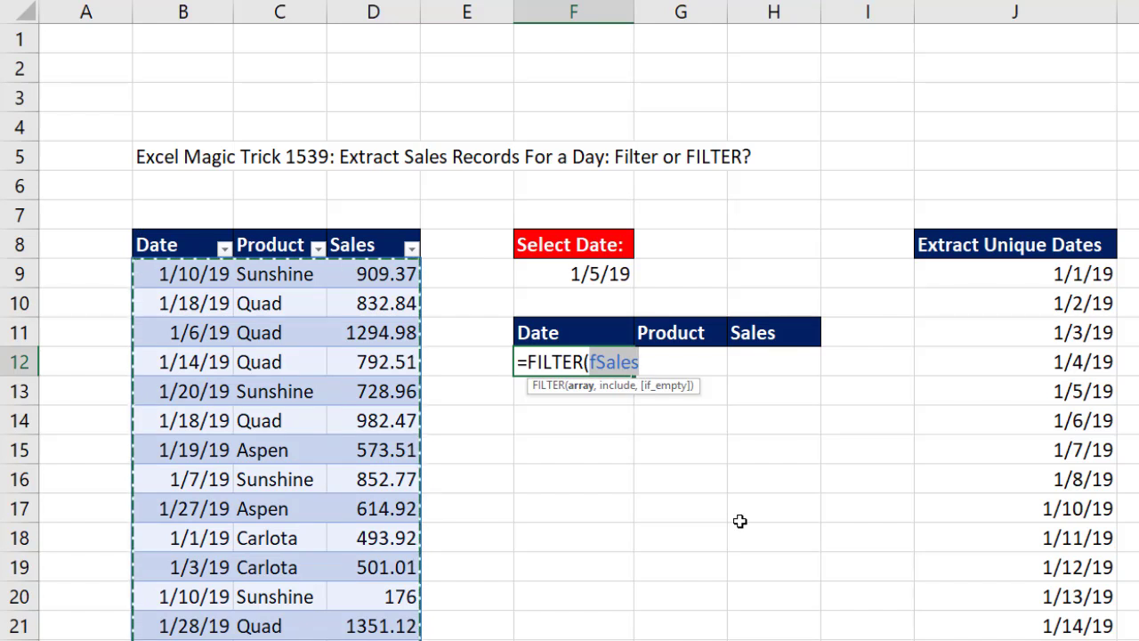
text(,)
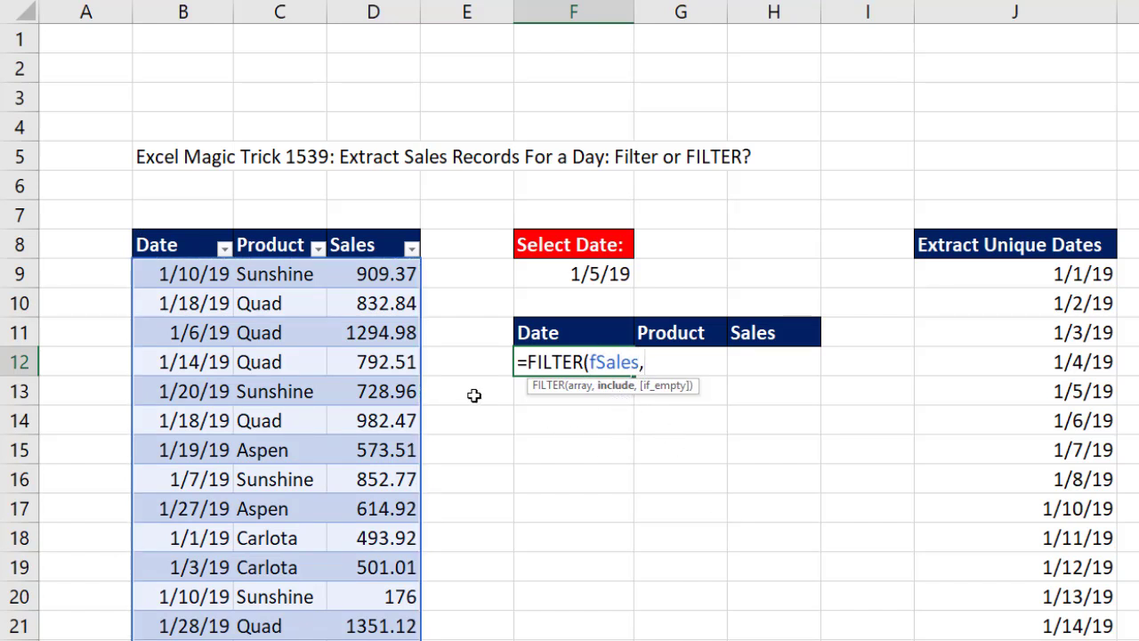
click(189, 232)
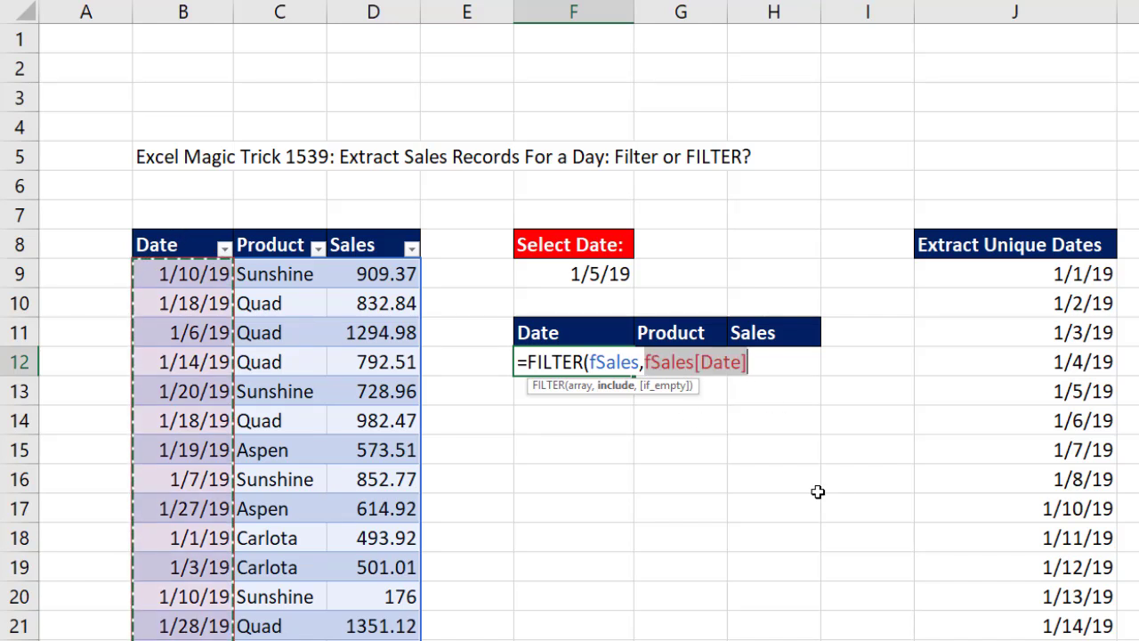
text(=)
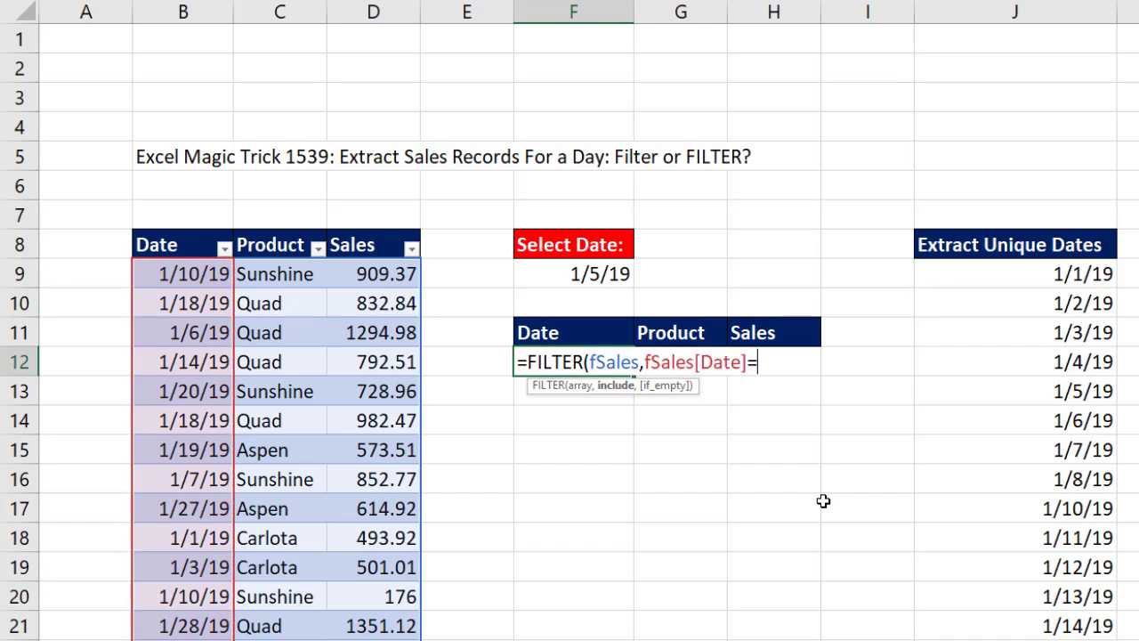
click(598, 269)
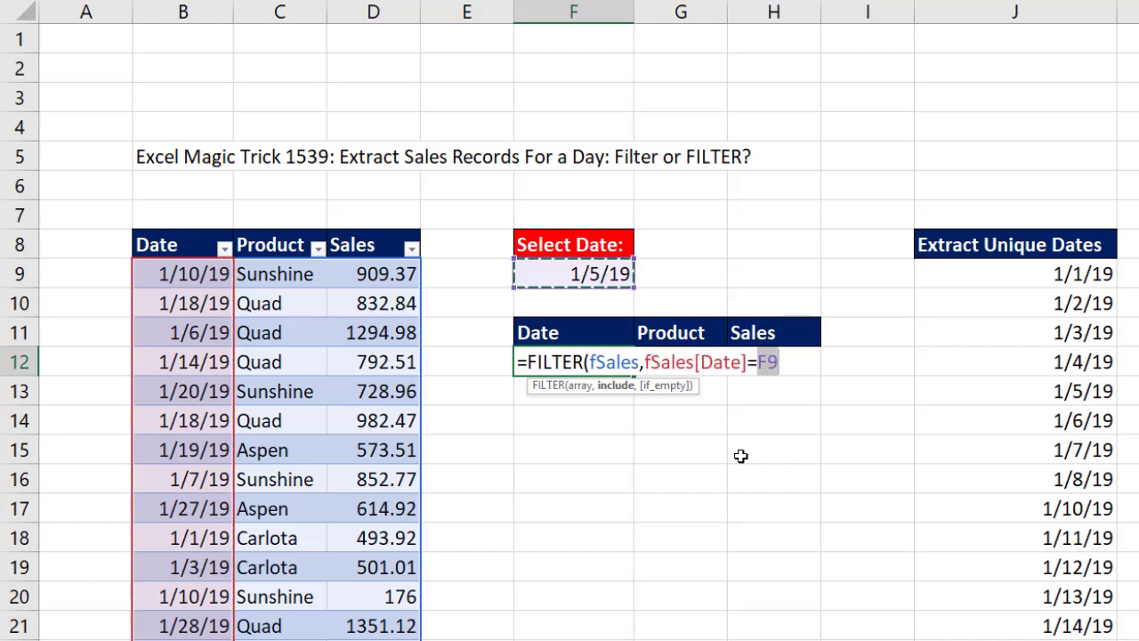
key(F2)
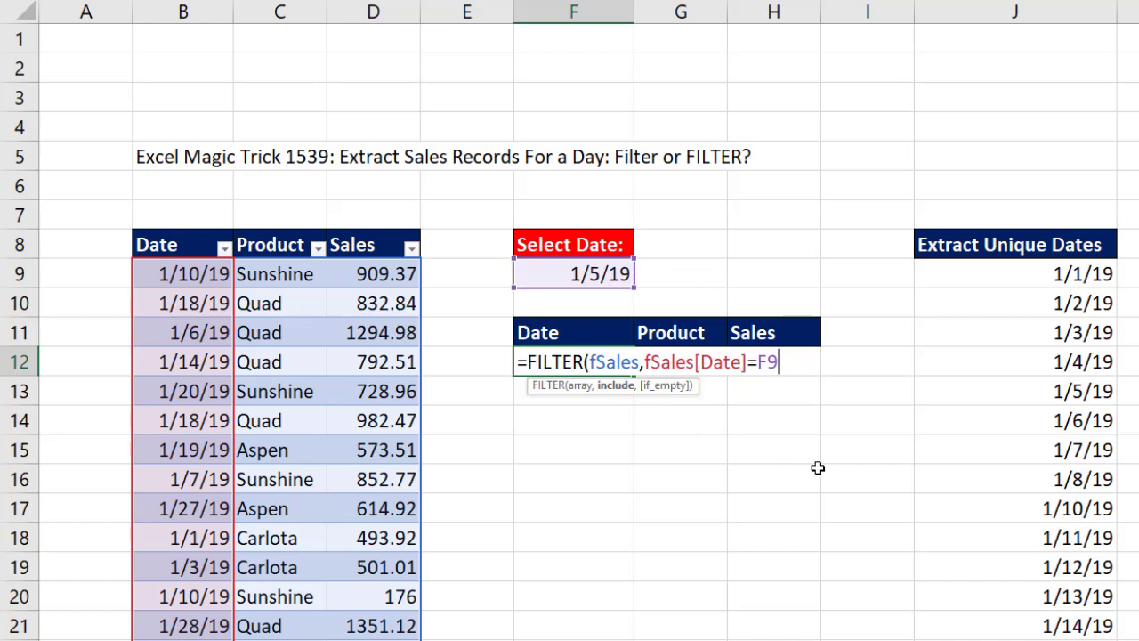
text(,)
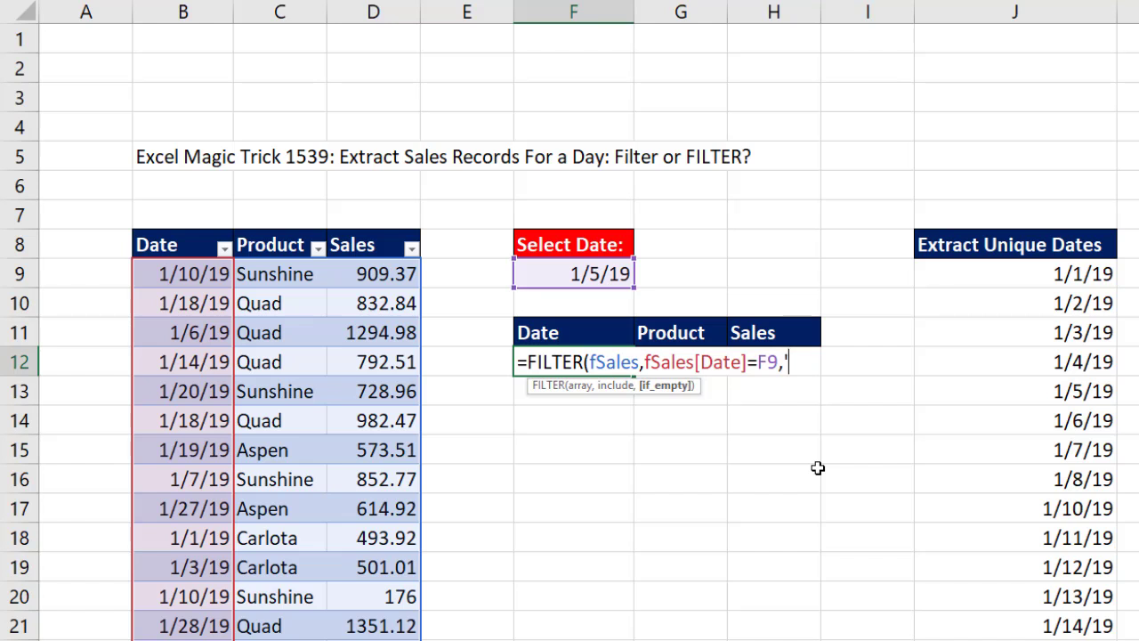
text("None")
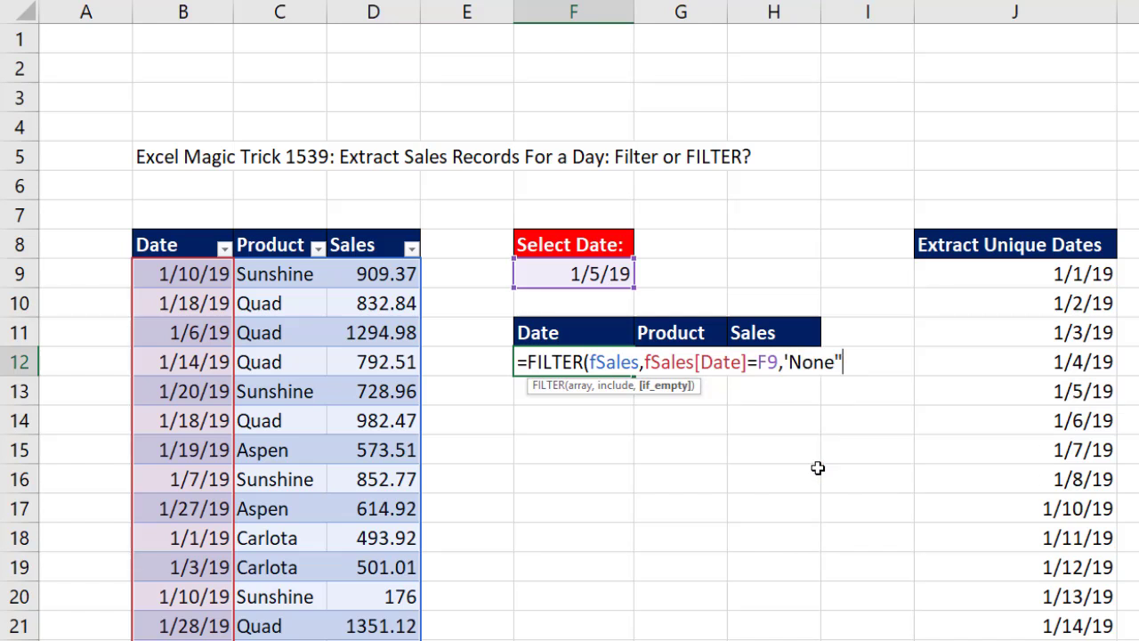
click(790, 361)
click(868, 364)
text())
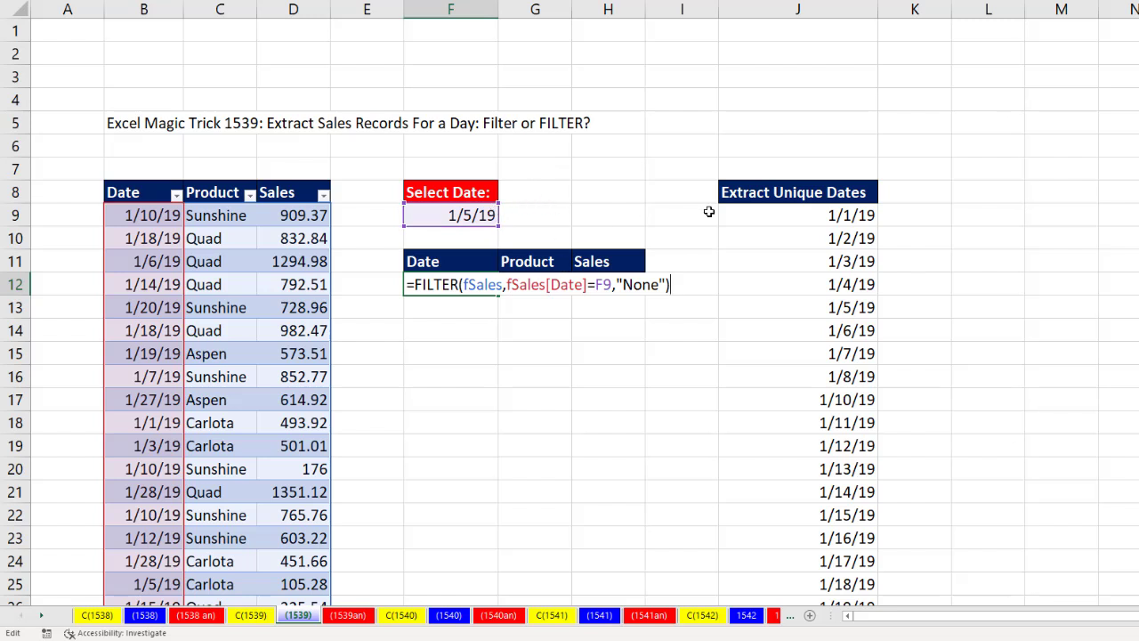
key(Return)
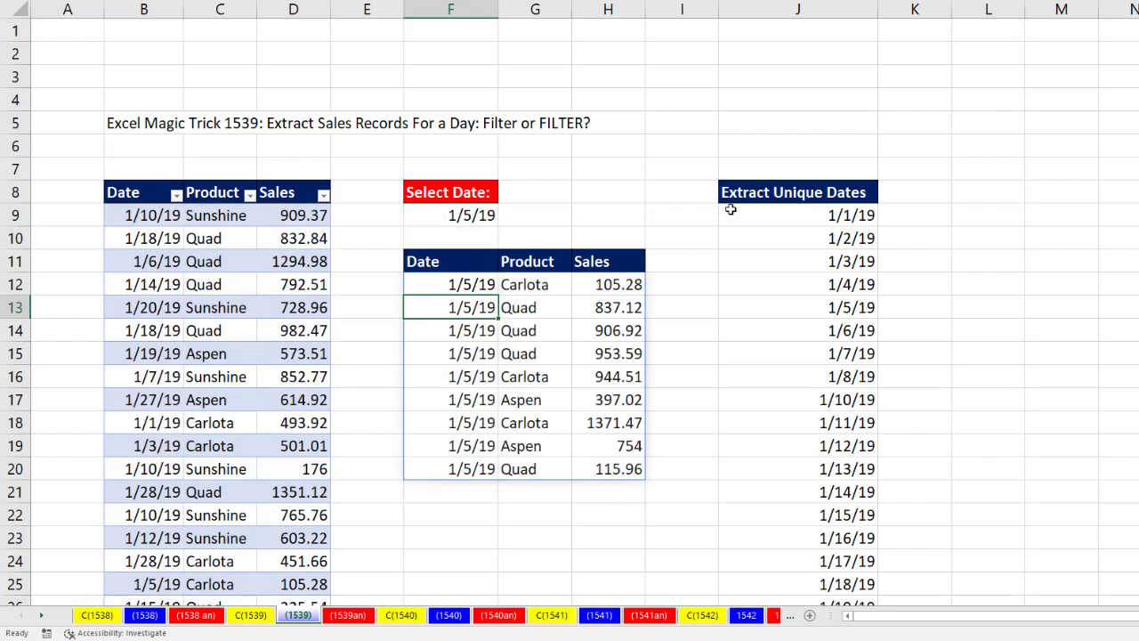
Pick 1/8/19, then 1/14/19 in F9, leaving four matching sales records.
click(494, 215)
click(505, 218)
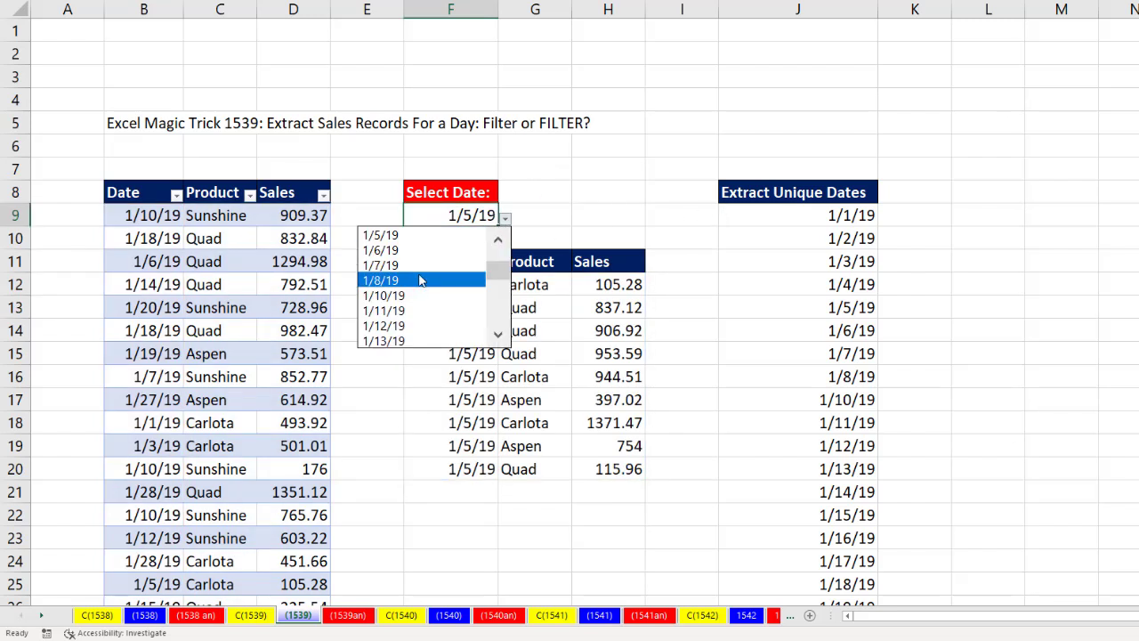
click(424, 280)
click(504, 218)
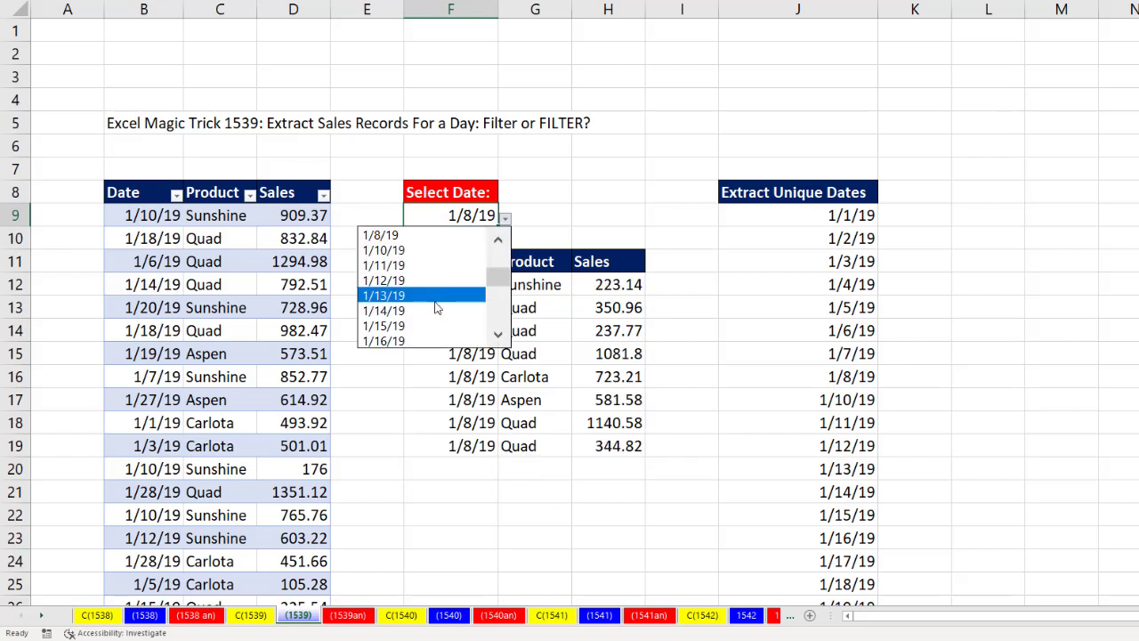
click(433, 303)
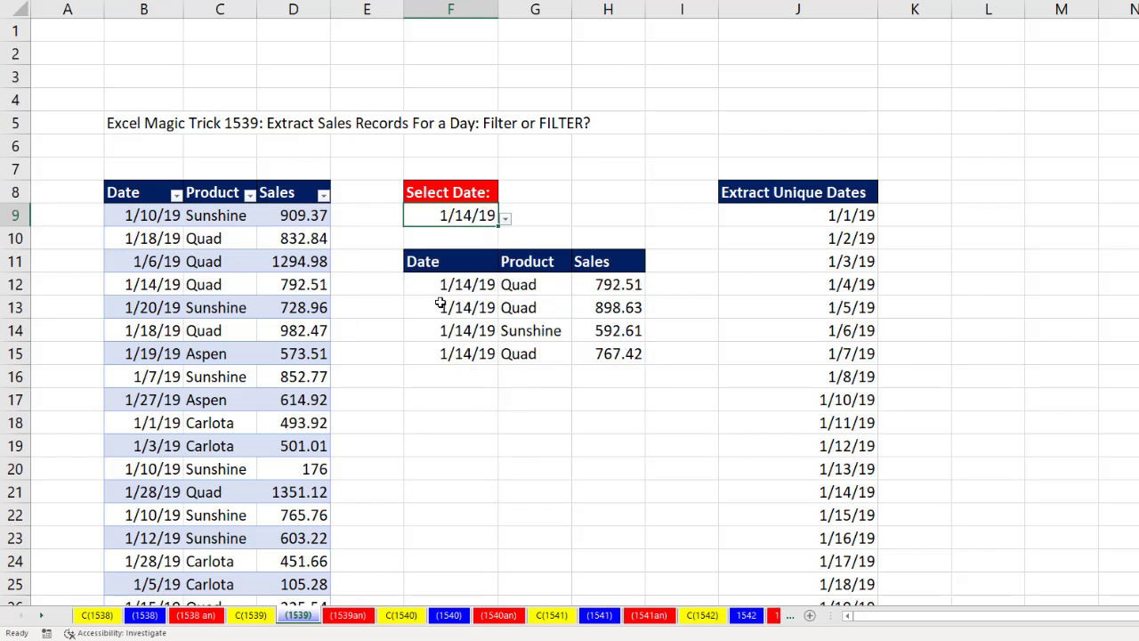
click(316, 308)
Append a new sales row 1/9/2019, Quad, 1000 at the bottom of the table.
key(ctrl+Down)
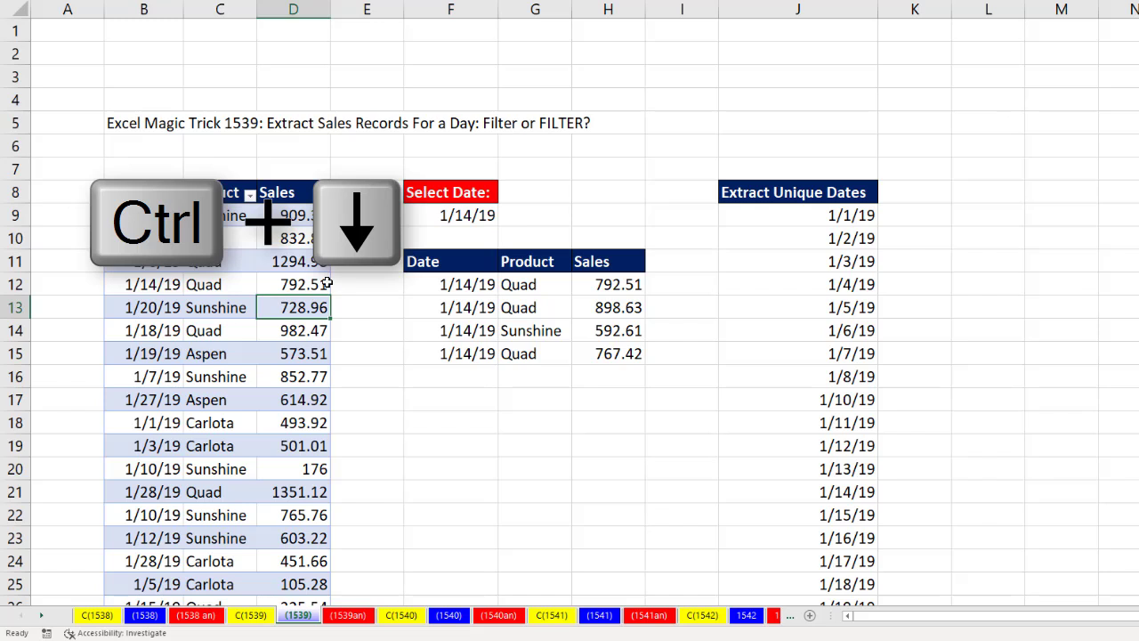
scroll(460, 356, down, 6)
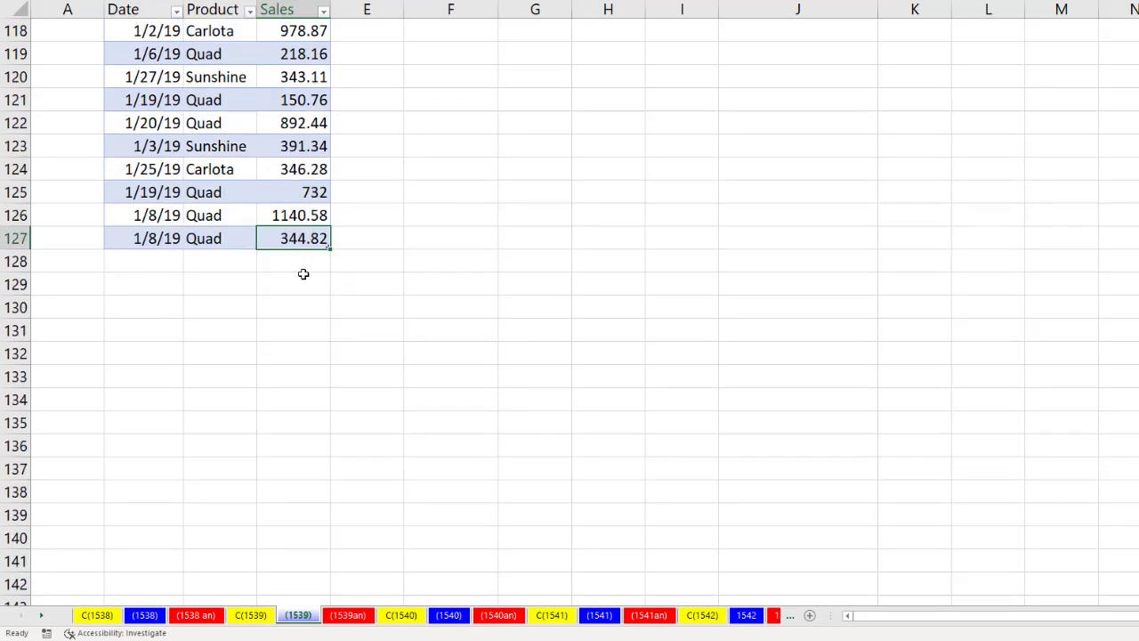
key(Tab)
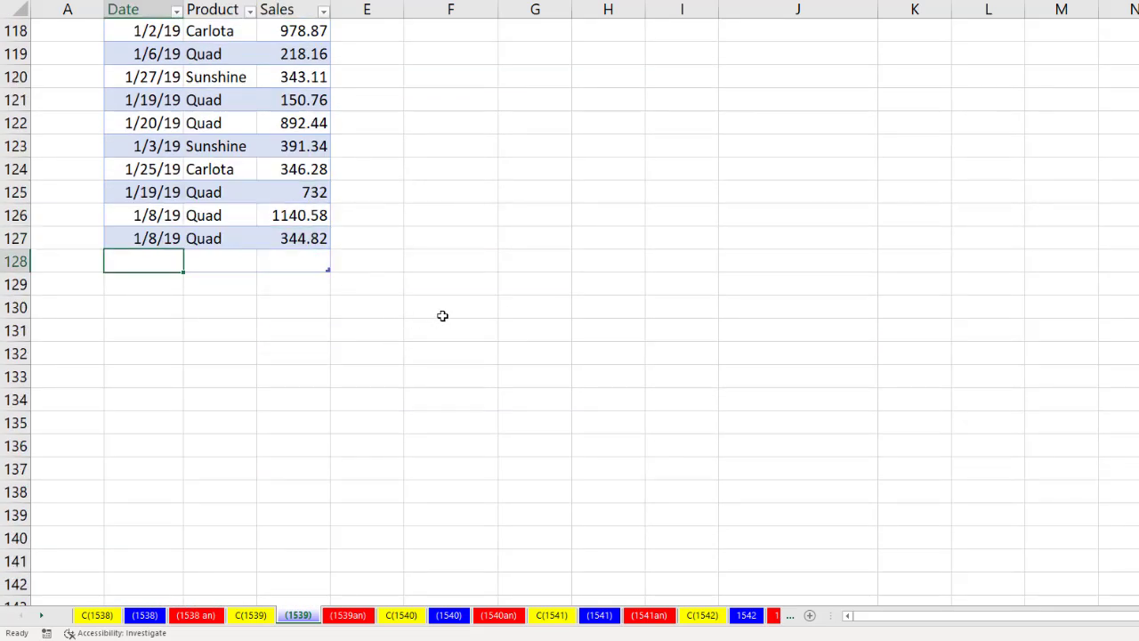
text(1/9/2019)
key(Tab)
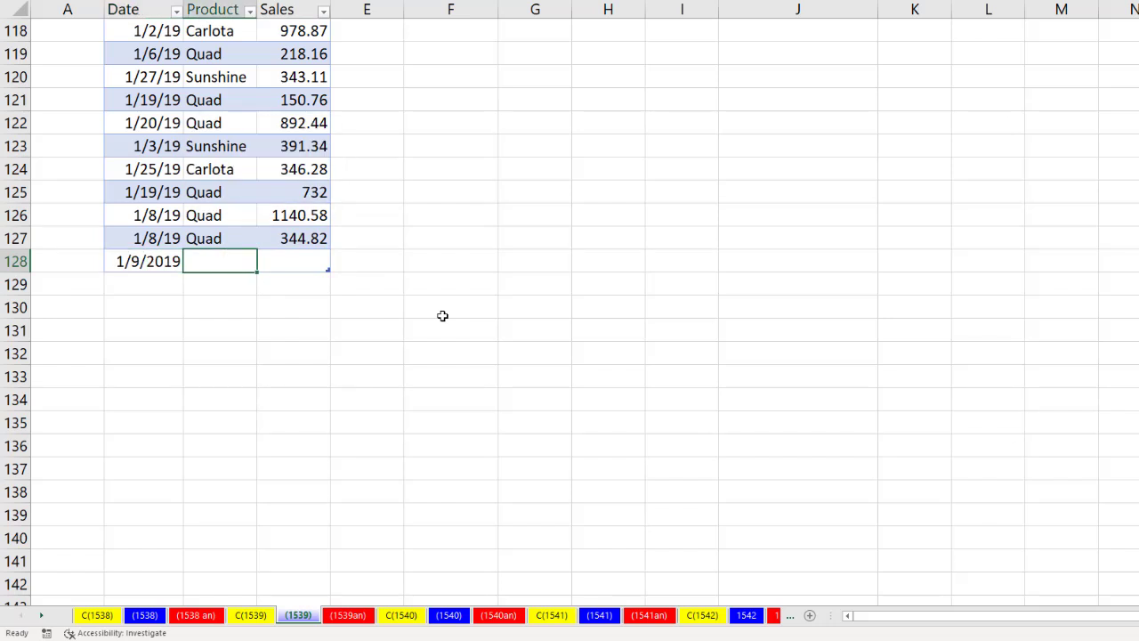
text(Quad)
key(Tab)
text(1)
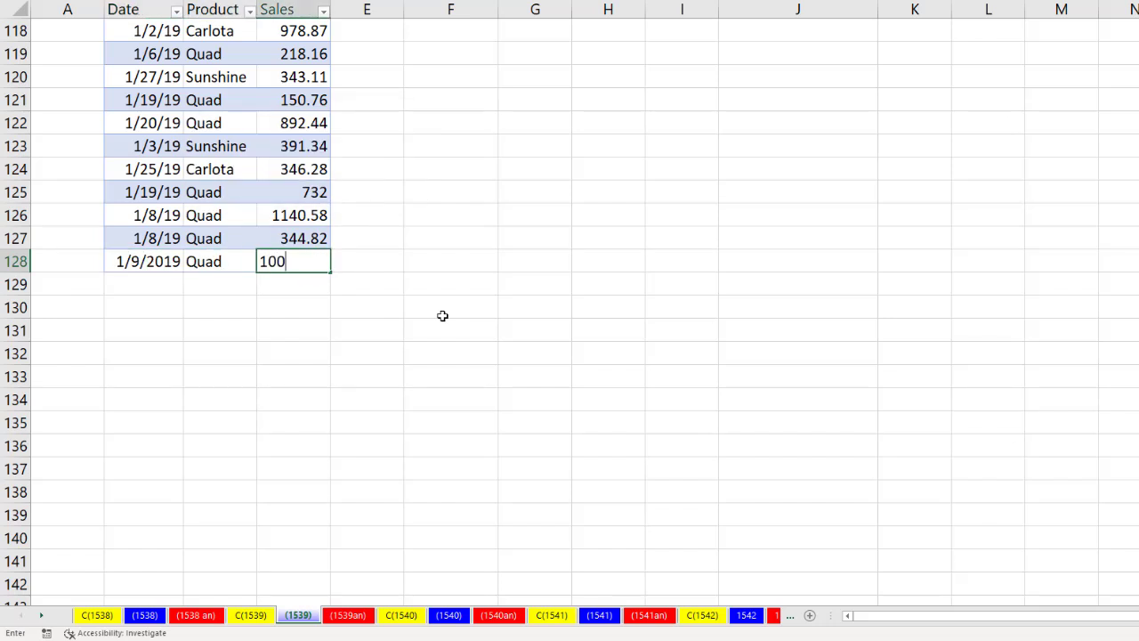
key(ctrl+Return)
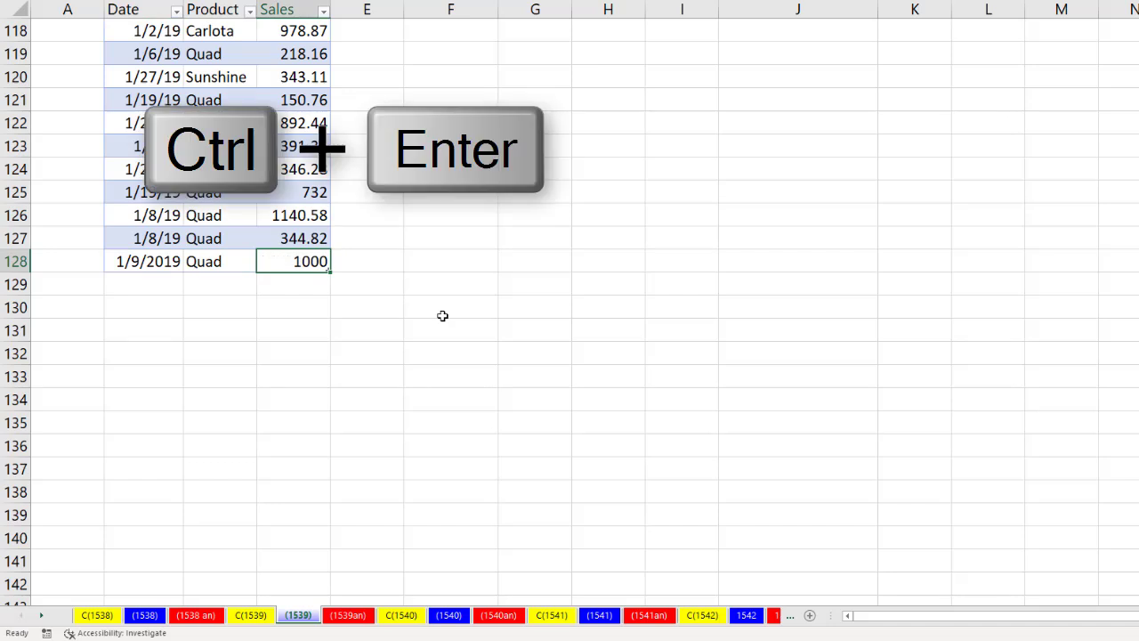
key(ctrl+Home)
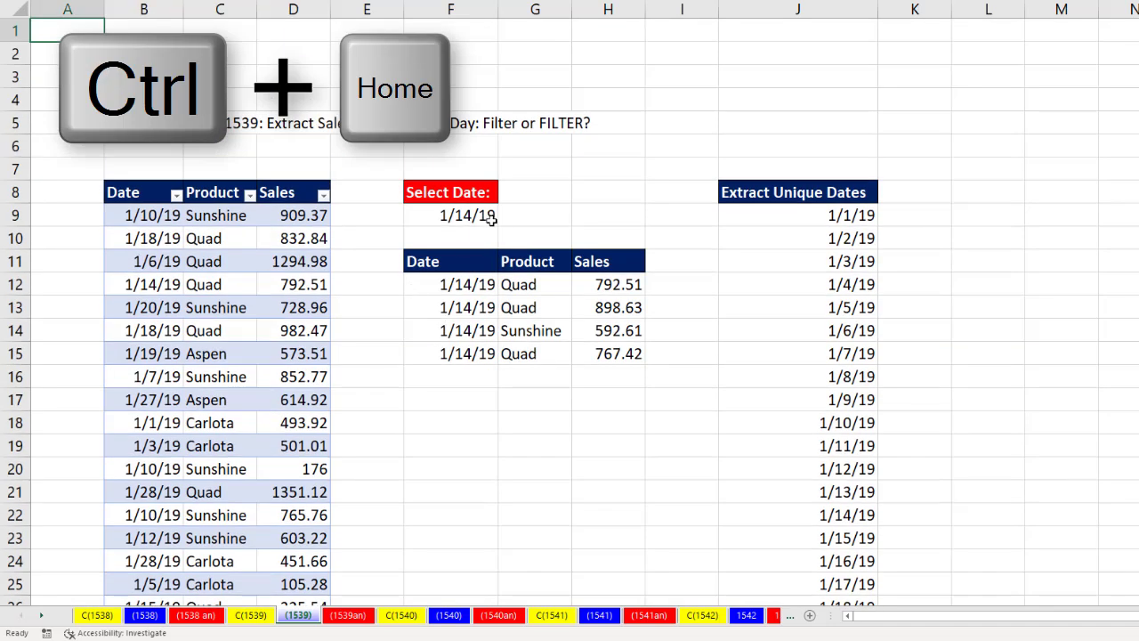
Select 1/9/19 in the F9 dropdown so only the Quad sale of 1000 appears.
click(485, 217)
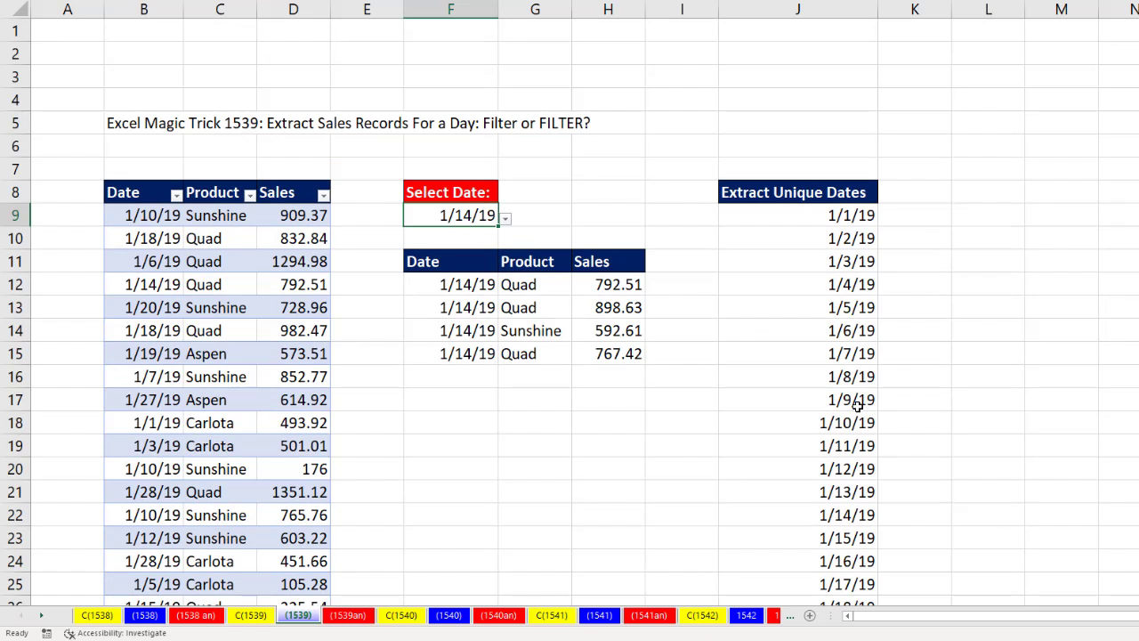
click(505, 218)
click(500, 240)
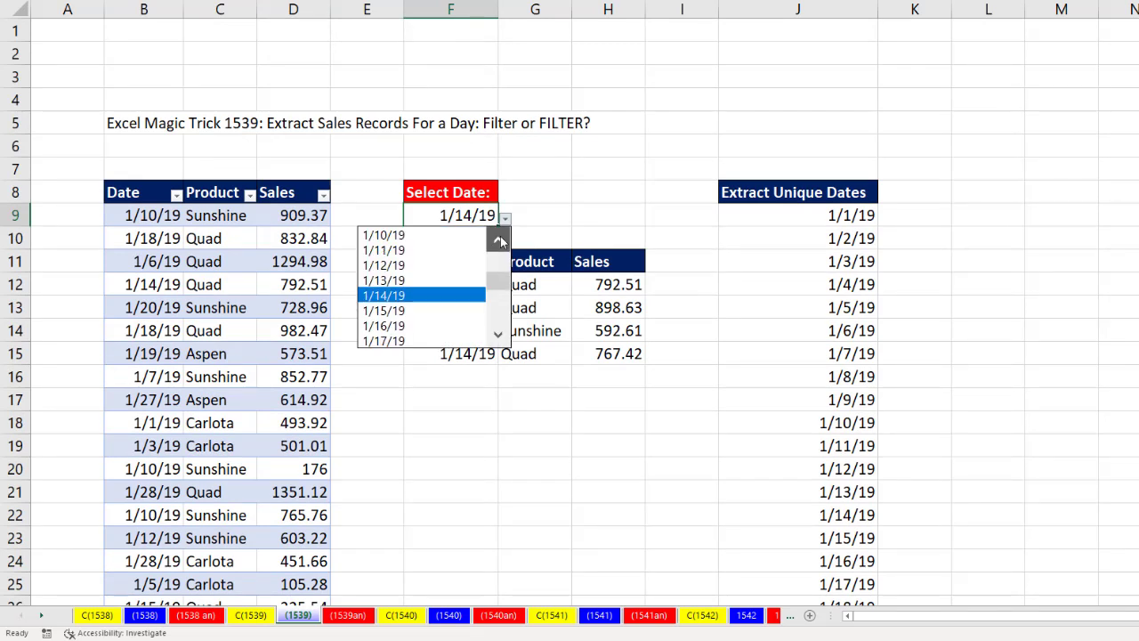
click(500, 240)
click(500, 240)
click(437, 263)
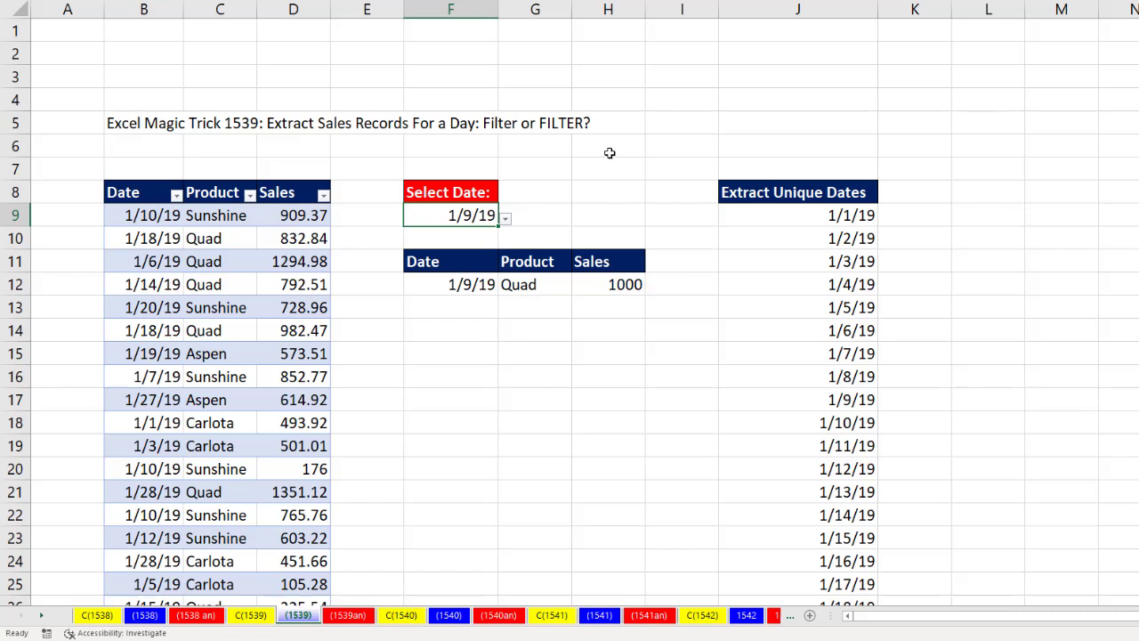
Review the formula =FILTER(fSales,fSales[Date]=F9,"None") in cell F12.
click(467, 287)
key(F2)
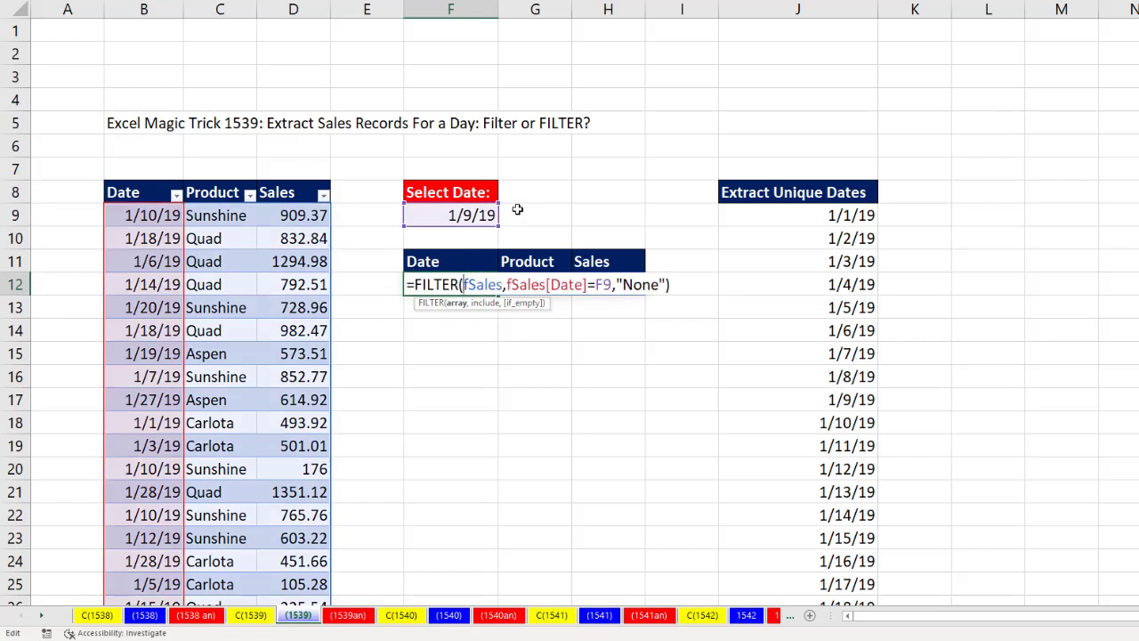